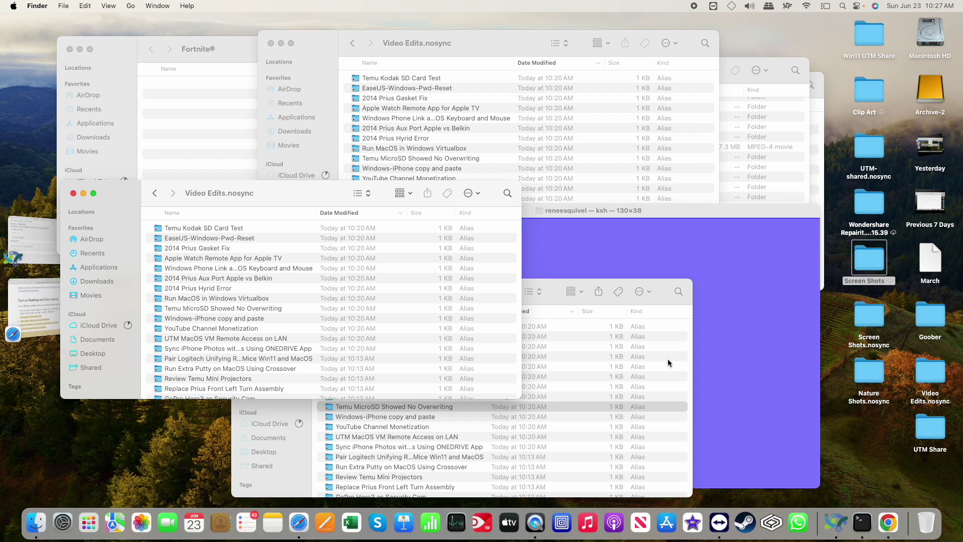
- Open the desktop Goober folder, check its two MP4 videos (Trio and Solo), and close it
{"action": "left_click", "coordinate": [847, 65]}
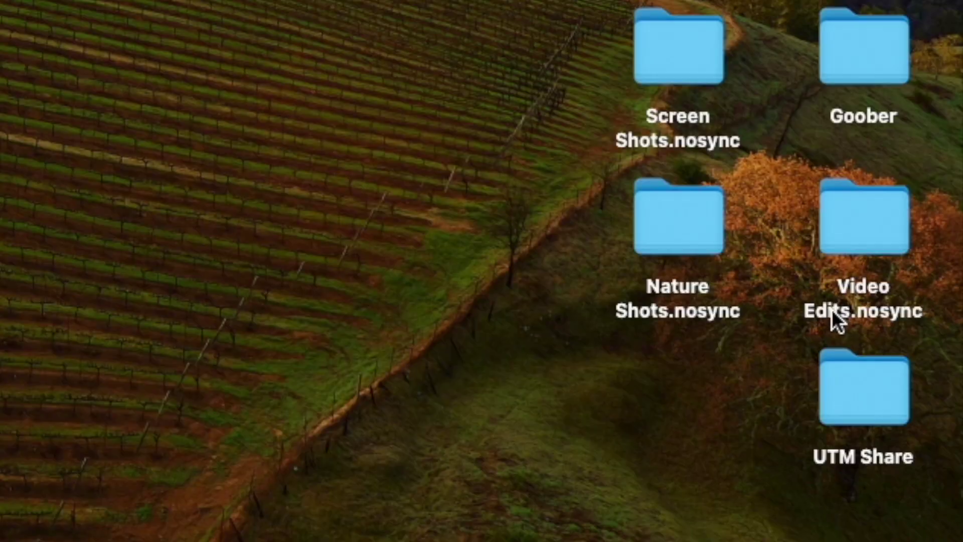
{"action": "left_click", "coordinate": [920, 401]}
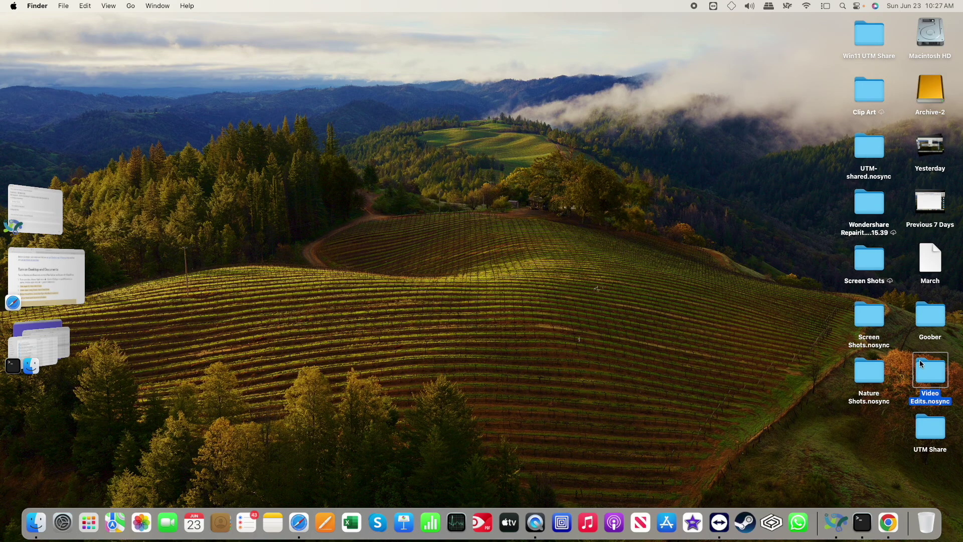
{"action": "left_click", "coordinate": [929, 313]}
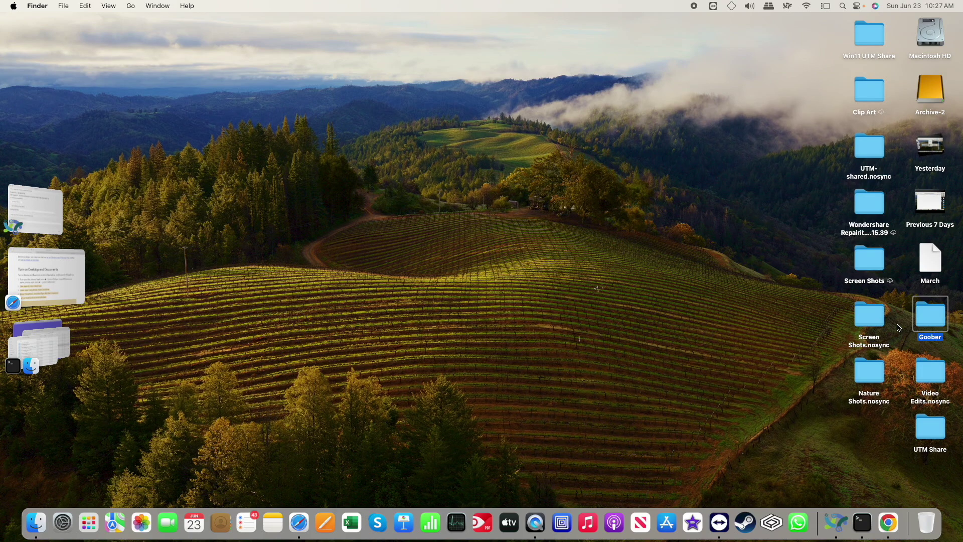
{"action": "double_click", "coordinate": [935, 322]}
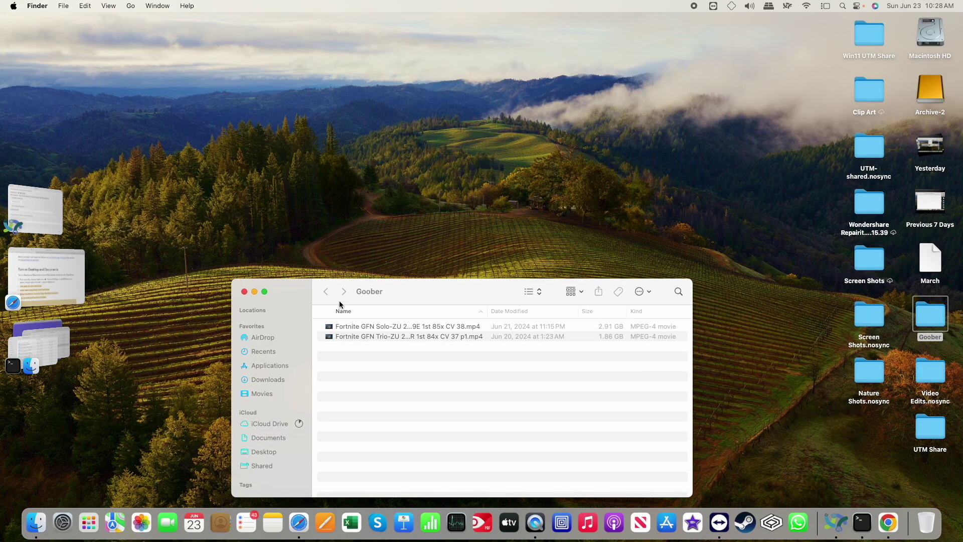
{"action": "left_click", "coordinate": [604, 336]}
{"action": "left_click", "coordinate": [610, 327]}
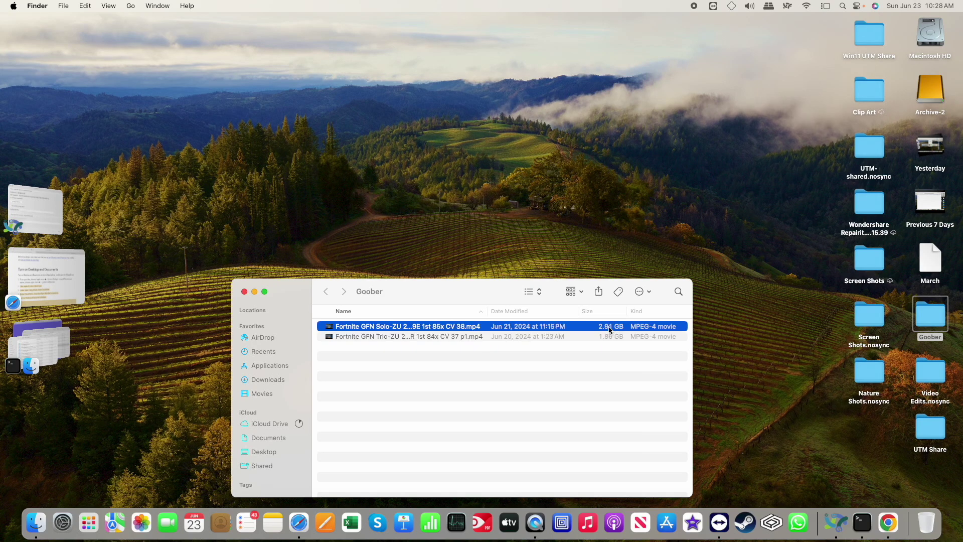
{"action": "left_click", "coordinate": [245, 292]}
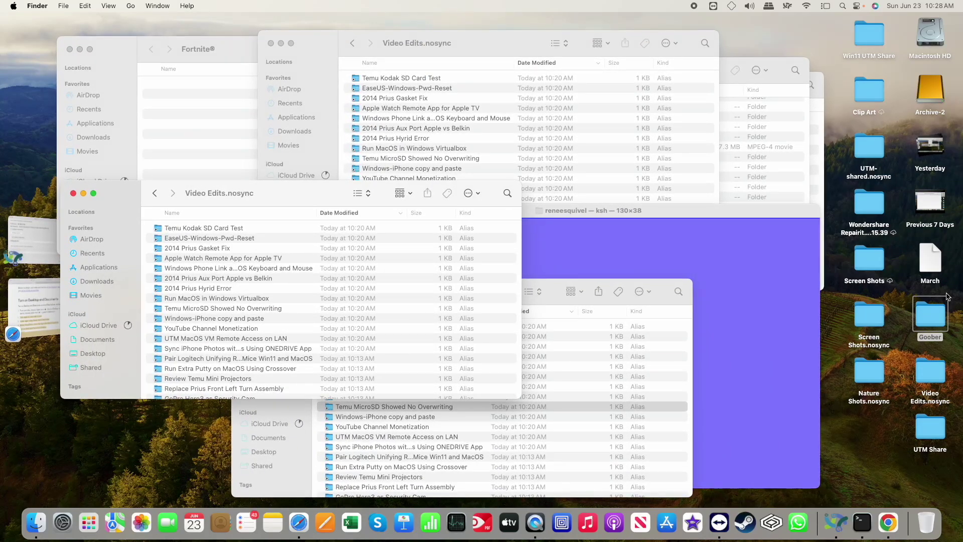
- Quick Look the Goober folder and copy it onto the Archive-2 drive
{"action": "left_click", "coordinate": [928, 311]}
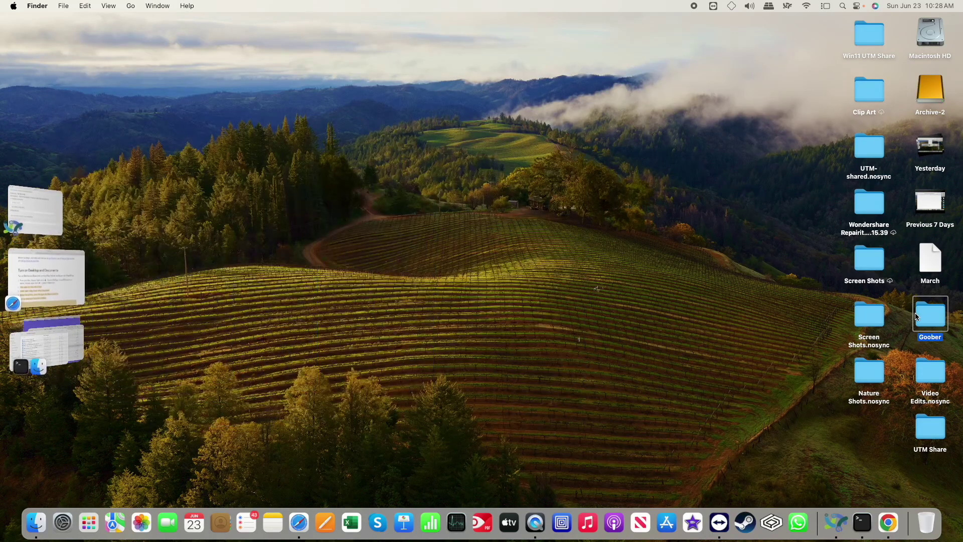
{"action": "key", "text": "space"}
{"action": "key", "text": "space"}
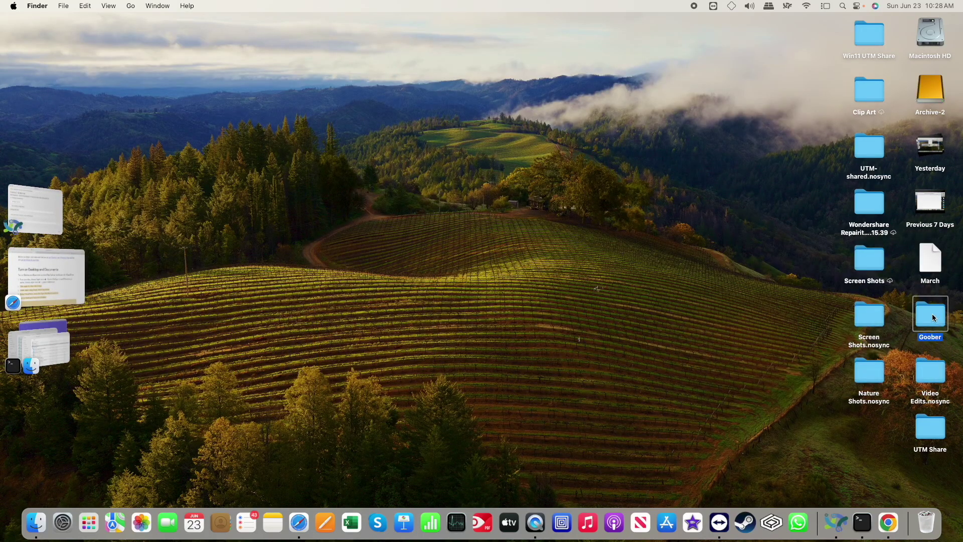
{"action": "left_click_drag", "start_coordinate": [931, 315], "coordinate": [932, 96]}
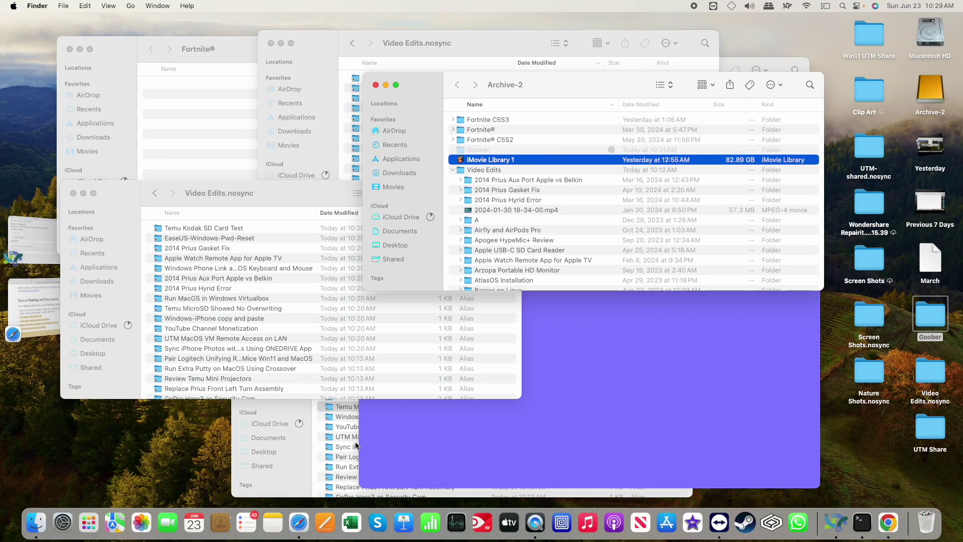
- Open Archive-2 and expand its Goober copy to show the two videos
{"action": "left_click", "coordinate": [853, 440]}
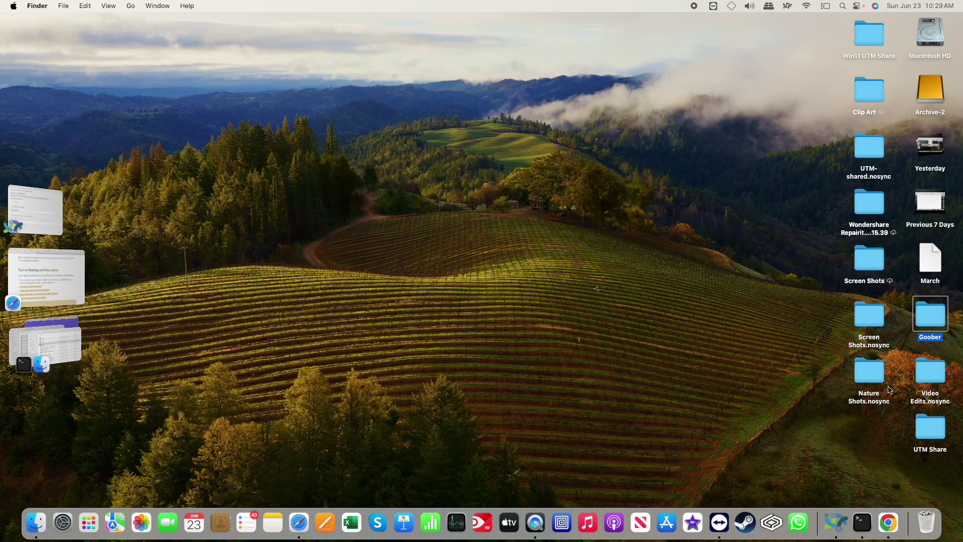
{"action": "left_click", "coordinate": [931, 91]}
{"action": "double_click", "coordinate": [931, 92]}
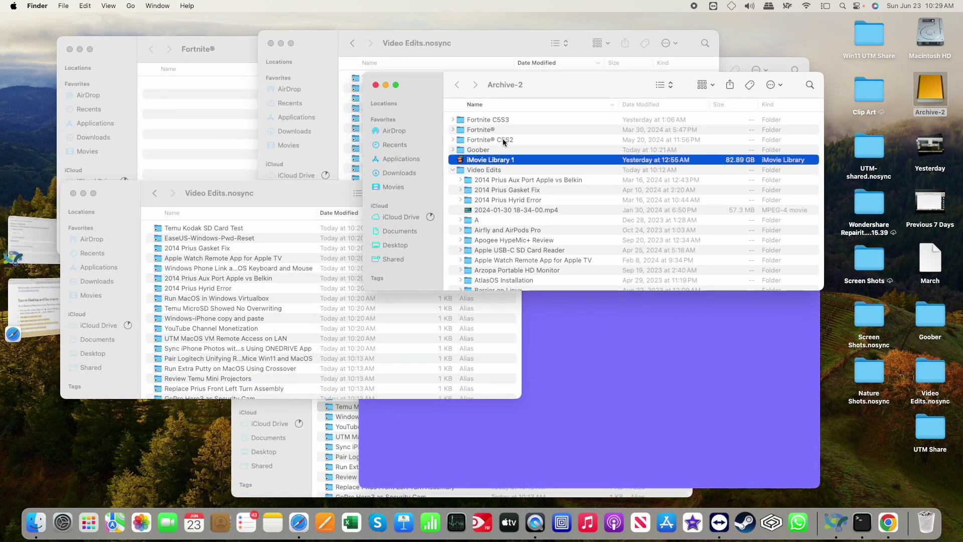
{"action": "left_click", "coordinate": [475, 151]}
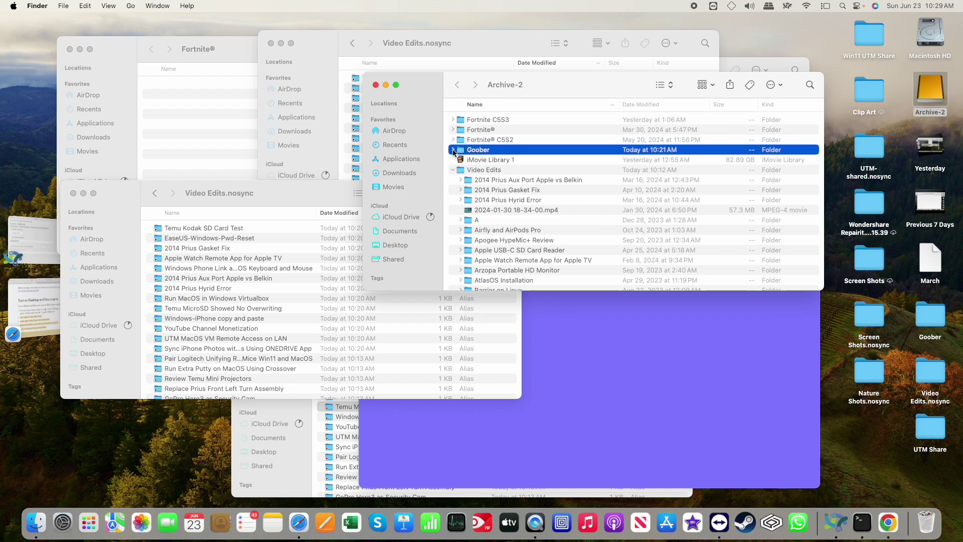
{"action": "left_click", "coordinate": [453, 150]}
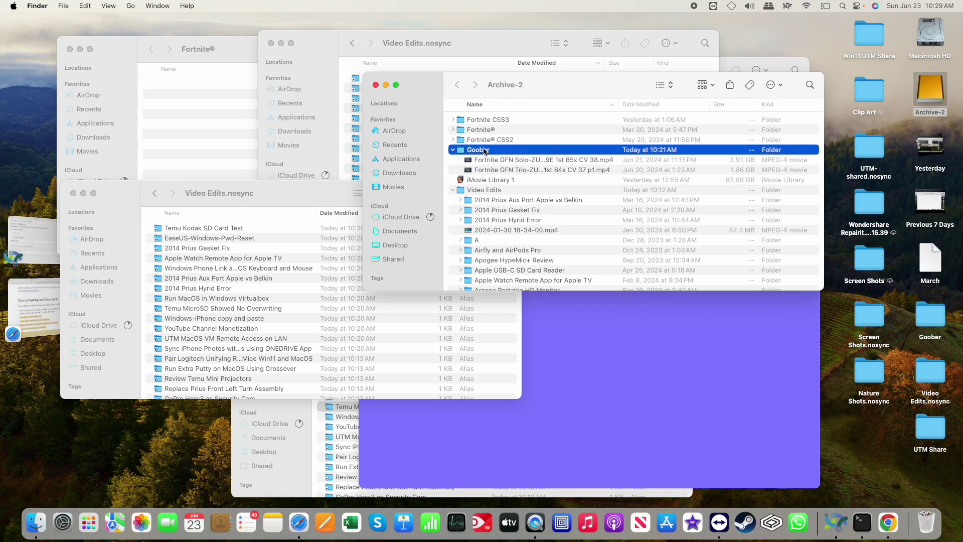
- Move Archive-2's Goober copy to the Trash and permanently empty the Trash
{"action": "key", "text": "super+BackSpace"}
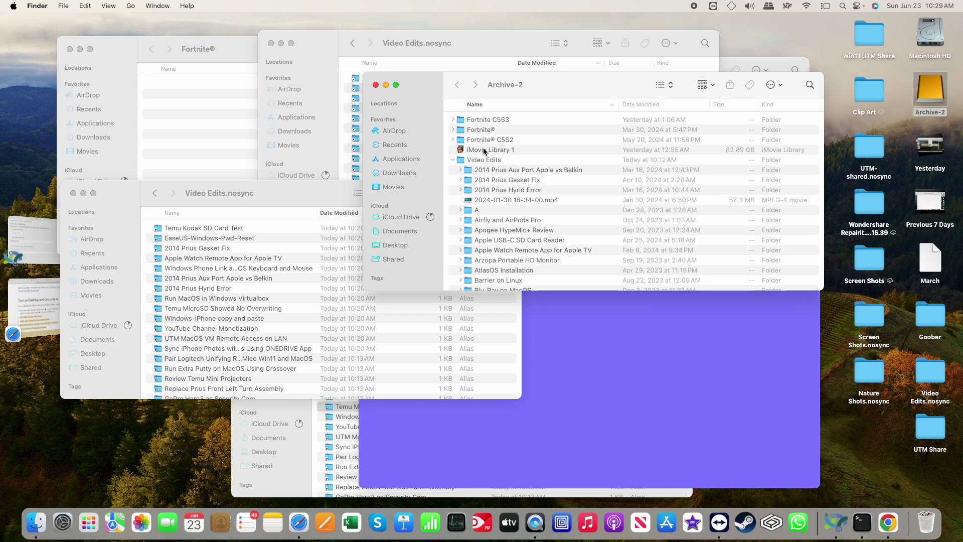
{"action": "right_click", "coordinate": [931, 522]}
{"action": "left_click", "coordinate": [928, 495]}
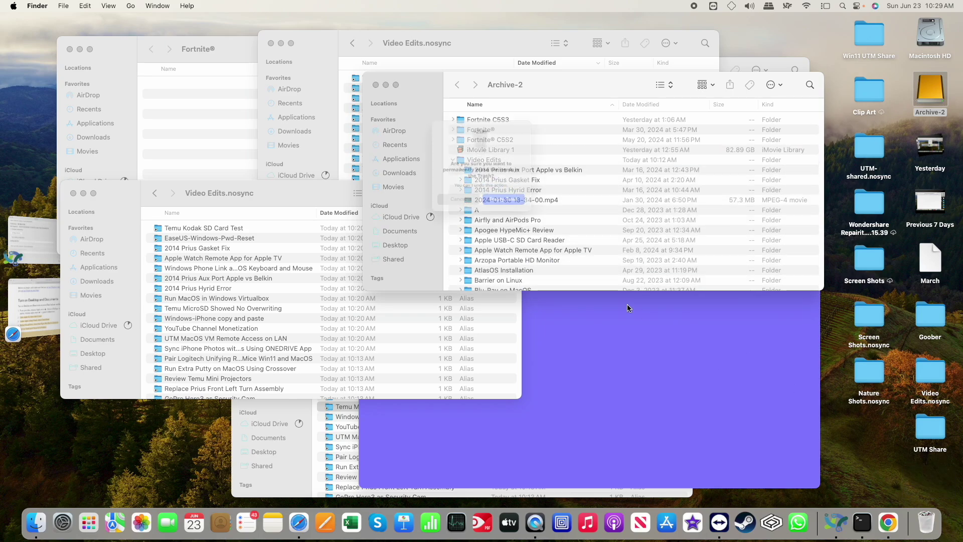
{"action": "left_click", "coordinate": [511, 208]}
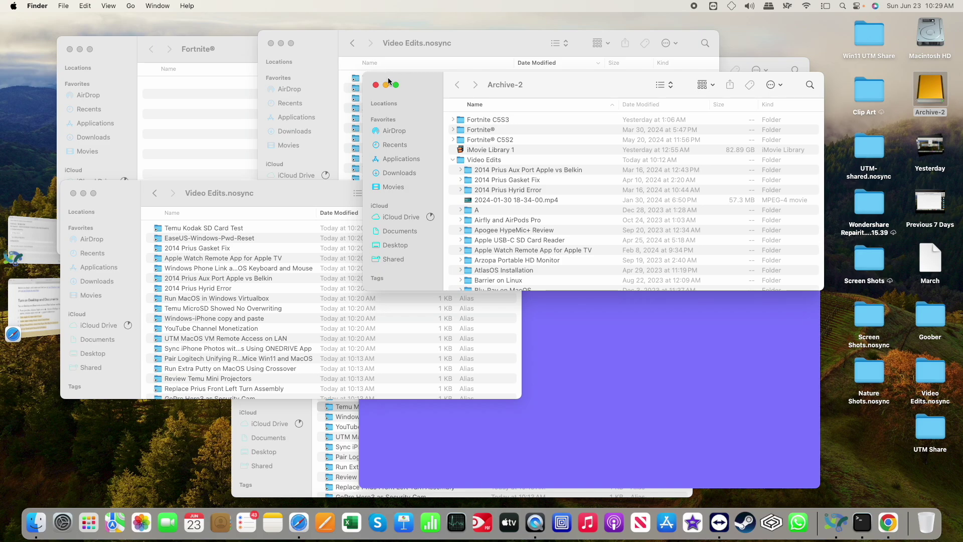
{"action": "left_click", "coordinate": [844, 413]}
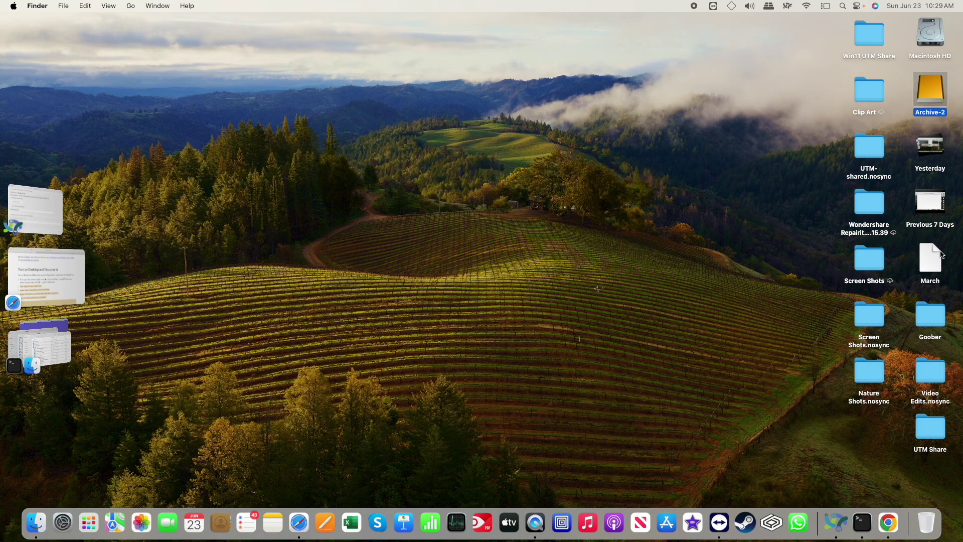
- Preview the desktop Goober folder, move it into Video Edits.nosync, and open that folder
{"action": "left_click", "coordinate": [935, 318]}
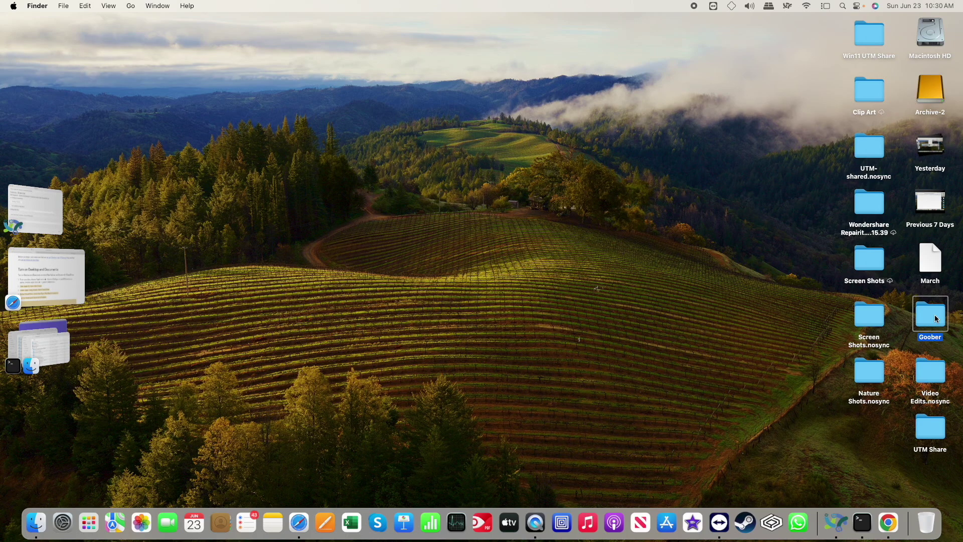
{"action": "key", "text": "space"}
{"action": "key", "text": "space"}
{"action": "left_click_drag", "start_coordinate": [924, 311], "coordinate": [931, 366]}
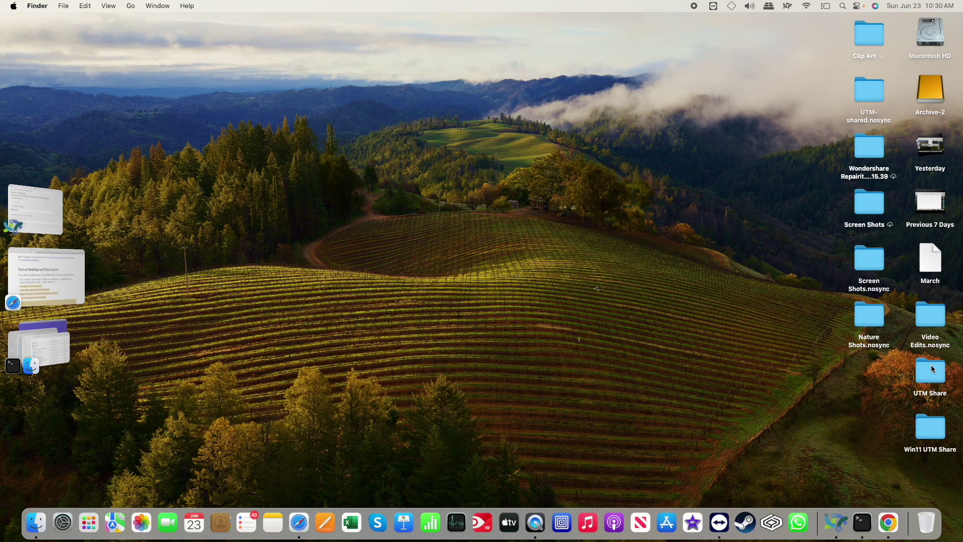
{"action": "double_click", "coordinate": [928, 324]}
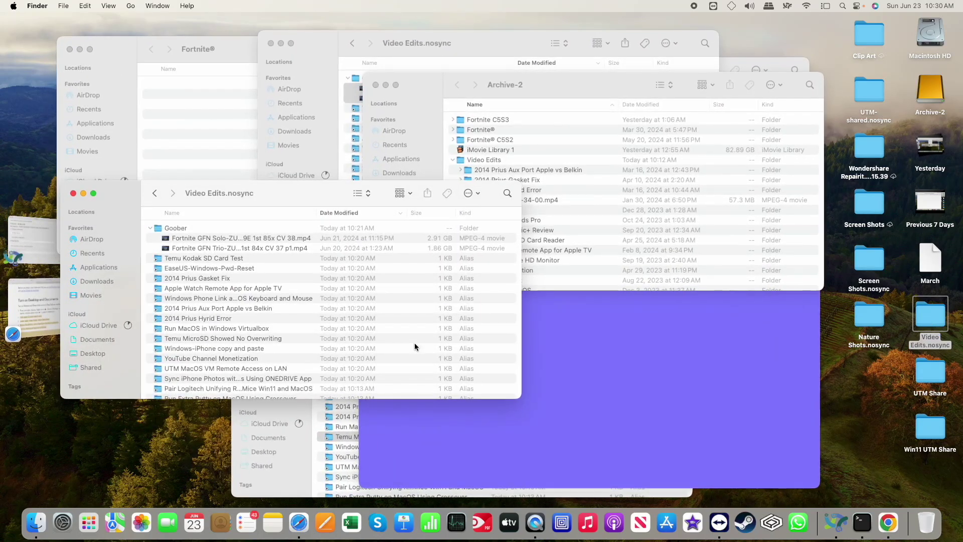
- Collapse Goober and try copying it into Archive-2's Video Edits folder, dismissing error -43
{"action": "left_click", "coordinate": [168, 231]}
{"action": "key", "text": "Left"}
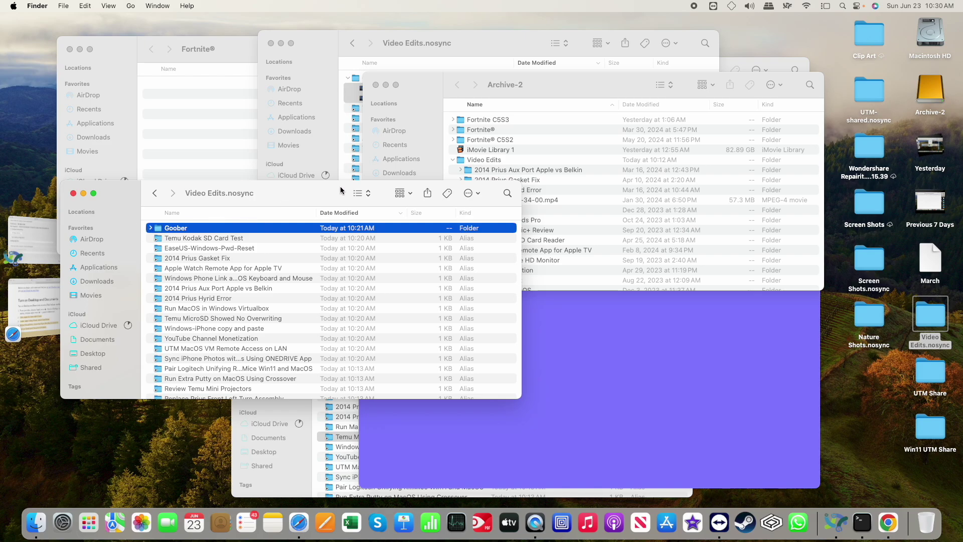
{"action": "key", "text": "space"}
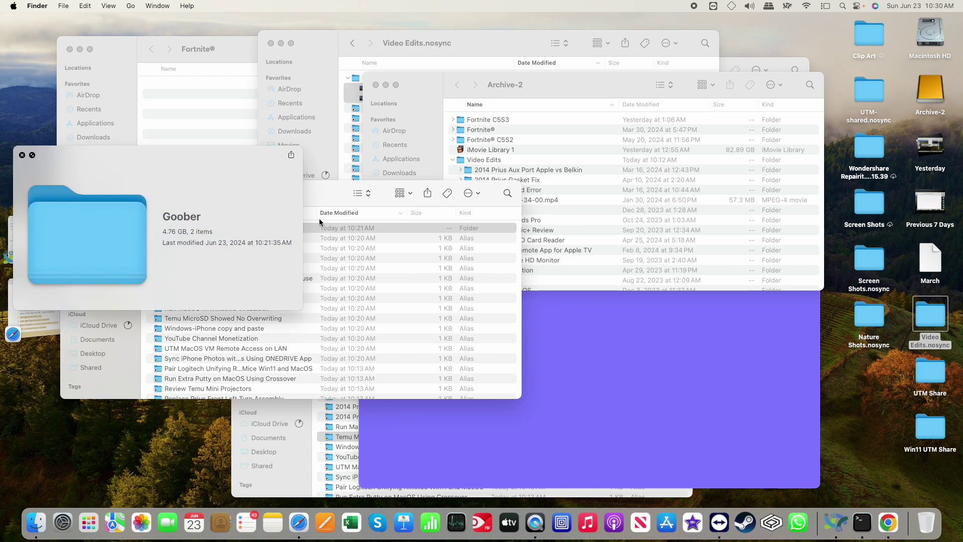
{"action": "key", "text": "space"}
{"action": "left_click_drag", "start_coordinate": [175, 227], "coordinate": [657, 202]}
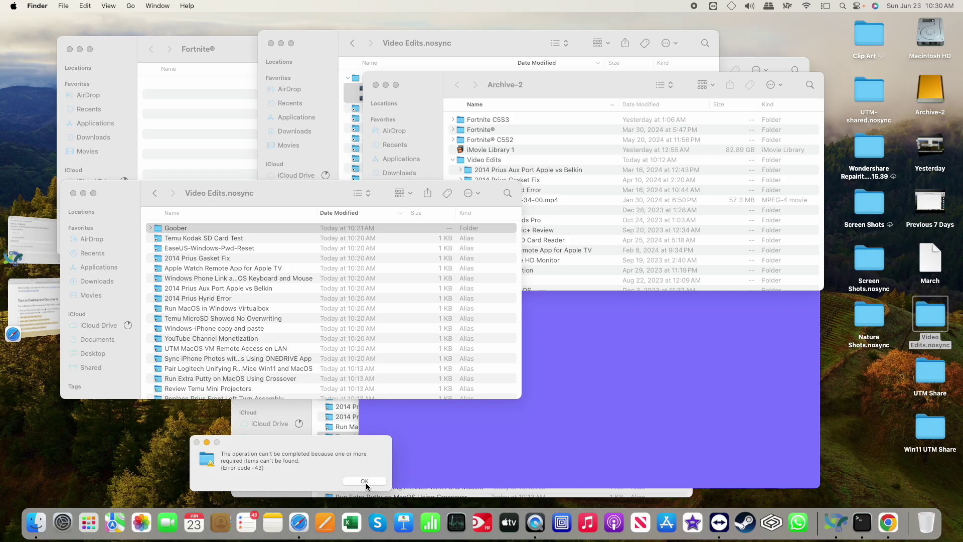
{"action": "left_click", "coordinate": [365, 481]}
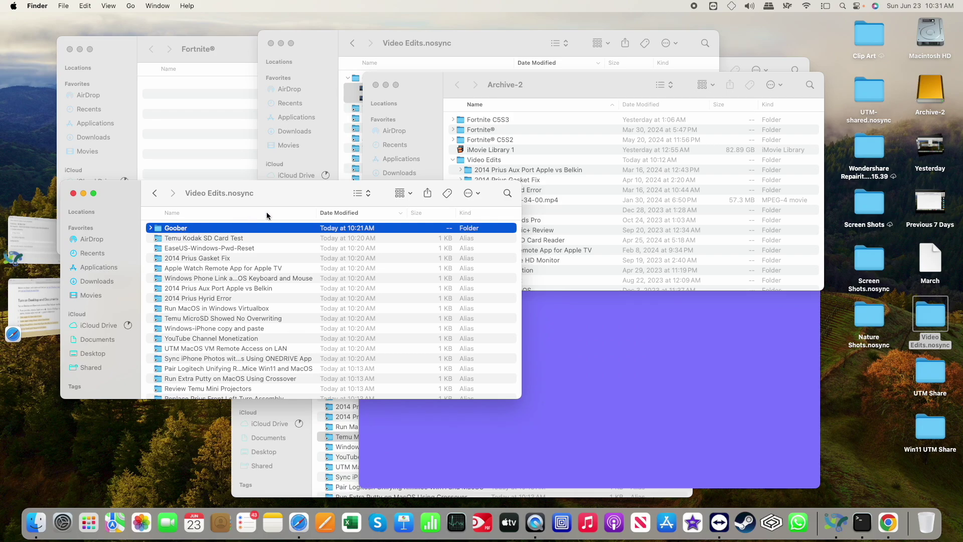
- Retry copying Goober, dismiss the repeated error -43, and clear the windows to the desktop
{"action": "left_click", "coordinate": [171, 228]}
{"action": "key", "text": "Return"}
{"action": "key", "text": "space"}
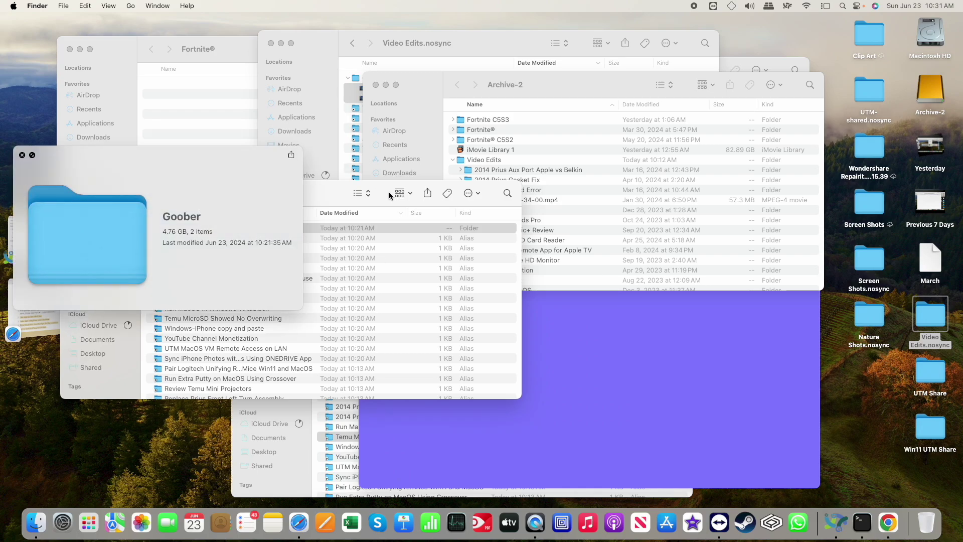
{"action": "key", "text": "space"}
{"action": "left_click_drag", "start_coordinate": [203, 229], "coordinate": [869, 407]}
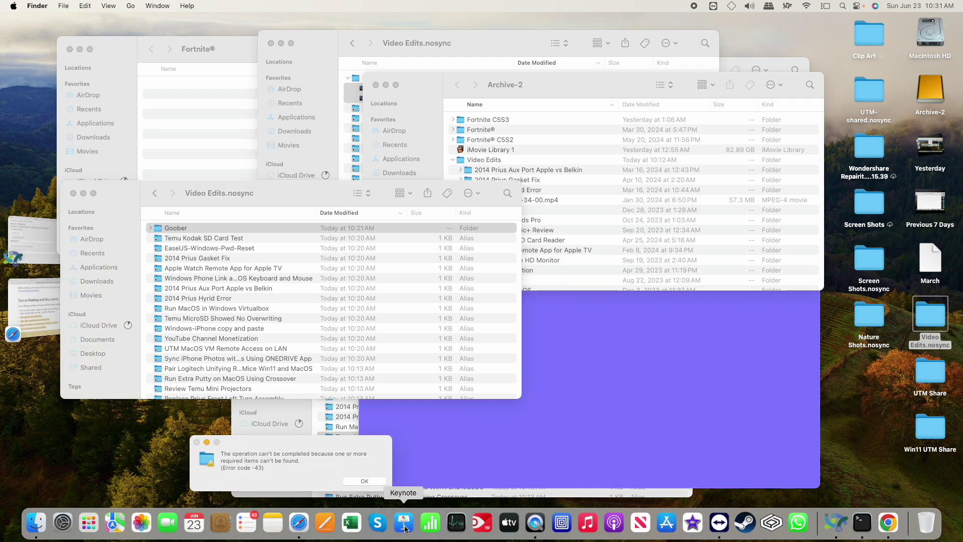
{"action": "left_click", "coordinate": [365, 481]}
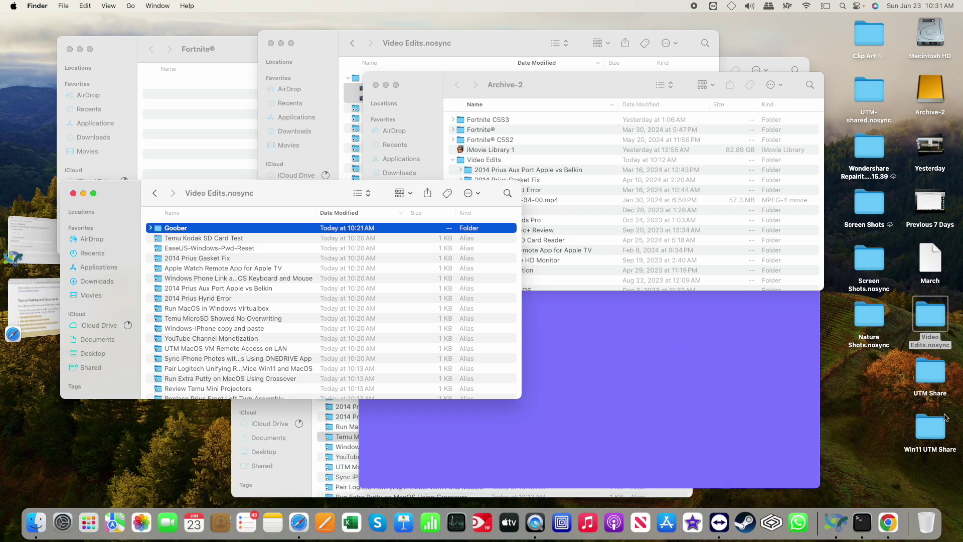
{"action": "left_click", "coordinate": [881, 406]}
- Create a new desktop folder named Goober
{"action": "key", "text": "super+shift+n"}
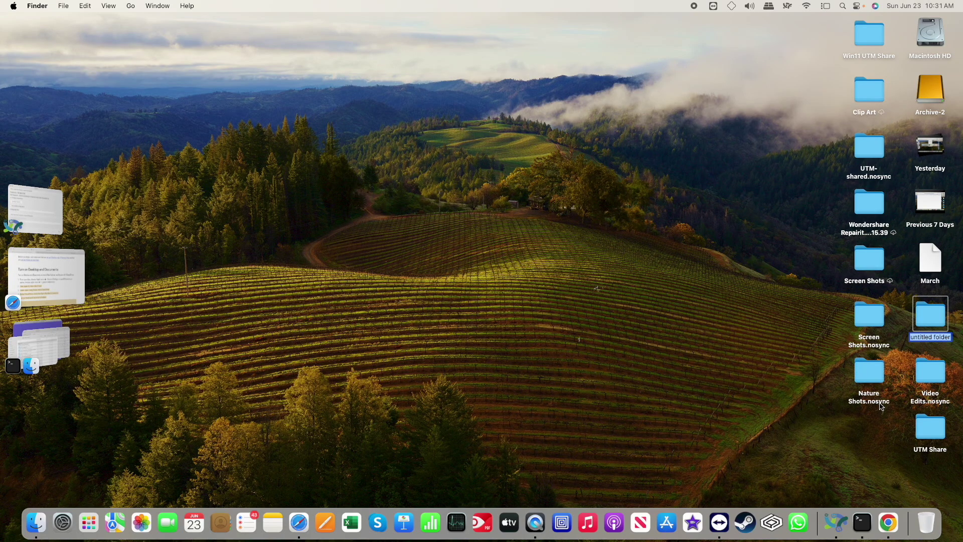
{"action": "type", "text": "Goober"}
{"action": "key", "text": "Return"}
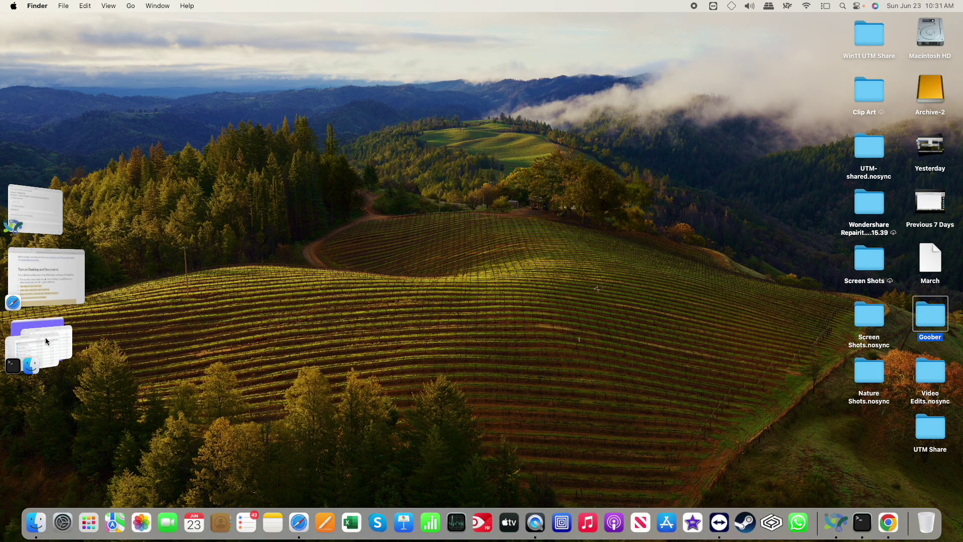
- Drag both Fortnite mp4s out of Goober in Video Edits.nosync, dismissing the error -43 message
{"action": "left_click", "coordinate": [46, 342]}
{"action": "key", "text": "Right"}
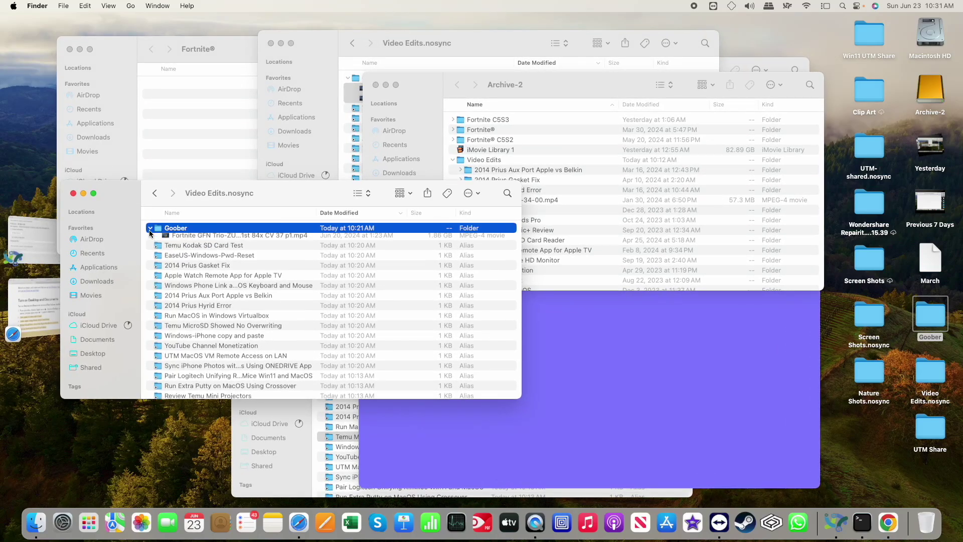
{"action": "left_click", "coordinate": [183, 241]}
{"action": "left_click", "coordinate": [184, 248], "text": "shift"}
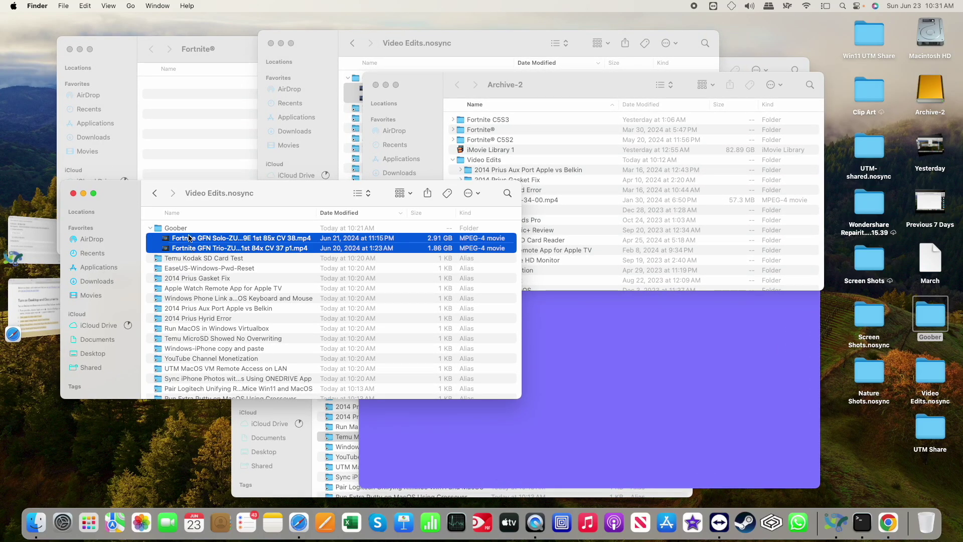
{"action": "left_click_drag", "start_coordinate": [187, 244], "coordinate": [927, 310]}
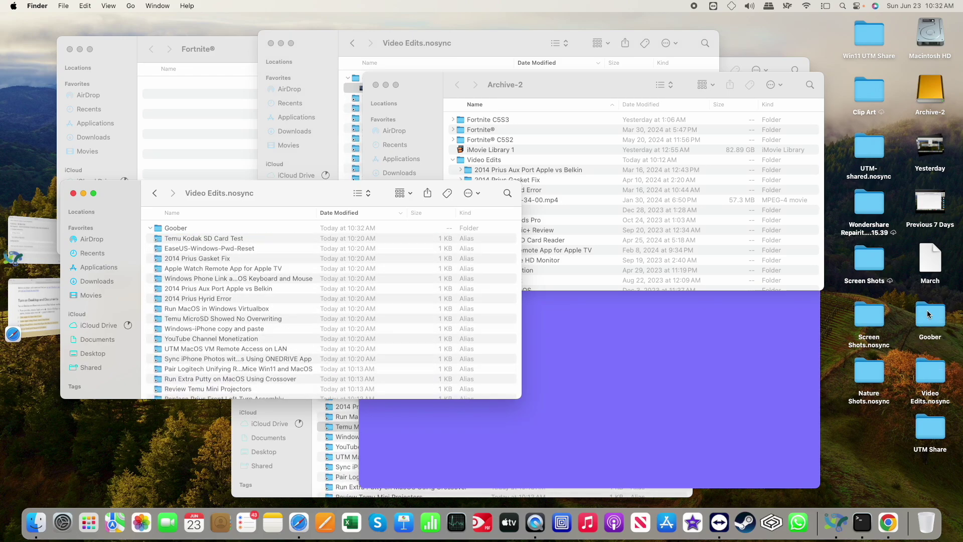
{"action": "left_click", "coordinate": [178, 230]}
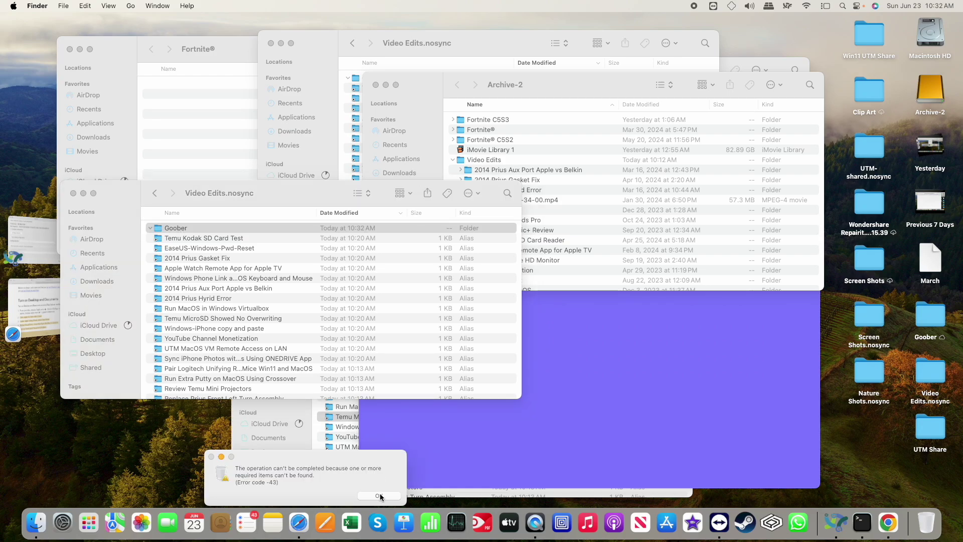
{"action": "left_click", "coordinate": [380, 495]}
- Hide the old Terminal window and launch a fresh Terminal from Spotlight by searching 'ter'
{"action": "left_click", "coordinate": [424, 445]}
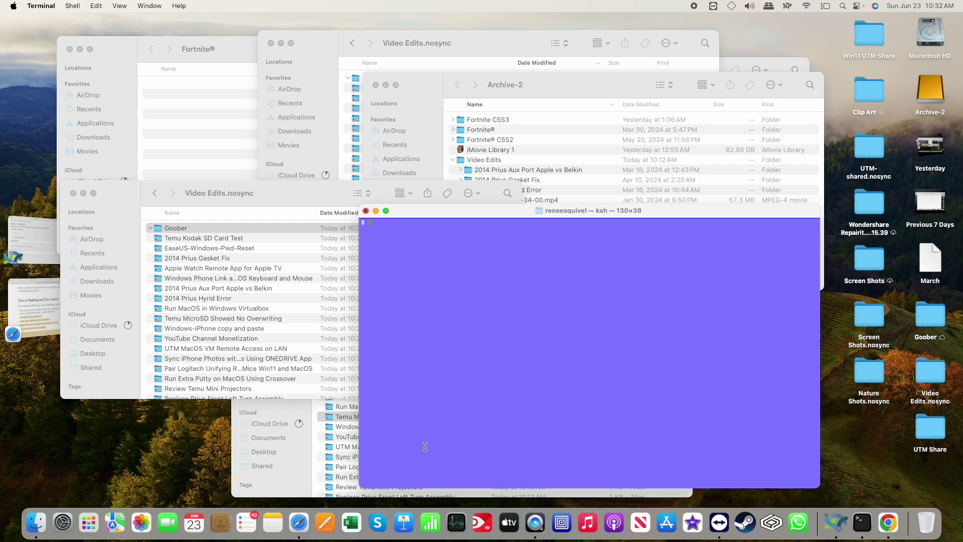
{"action": "key", "text": "super+h"}
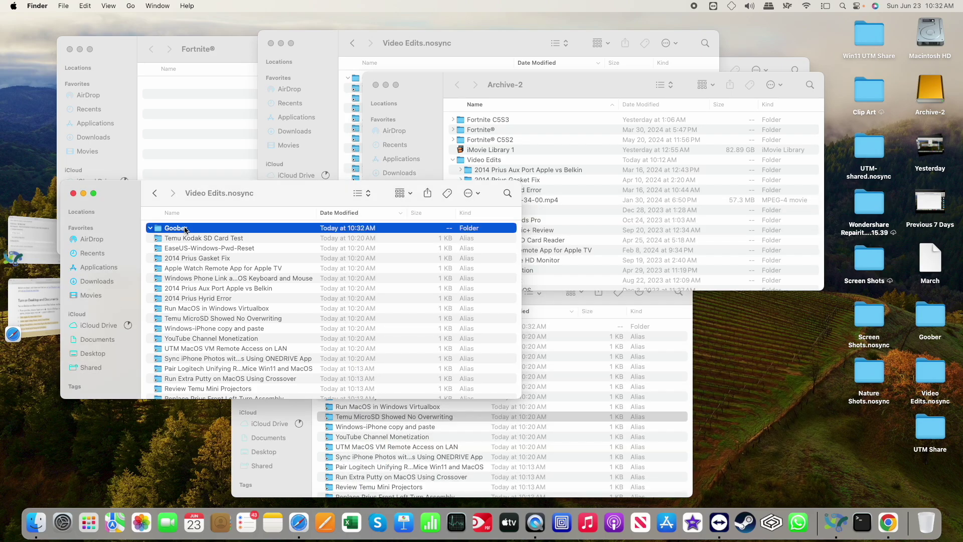
{"action": "left_click", "coordinate": [379, 495]}
{"action": "key", "text": "super+space"}
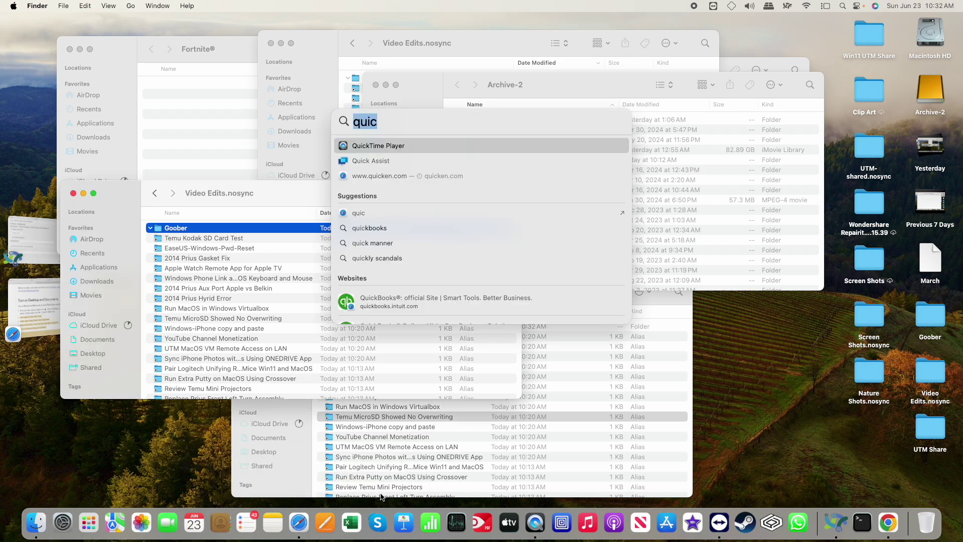
{"action": "type", "text": "ter"}
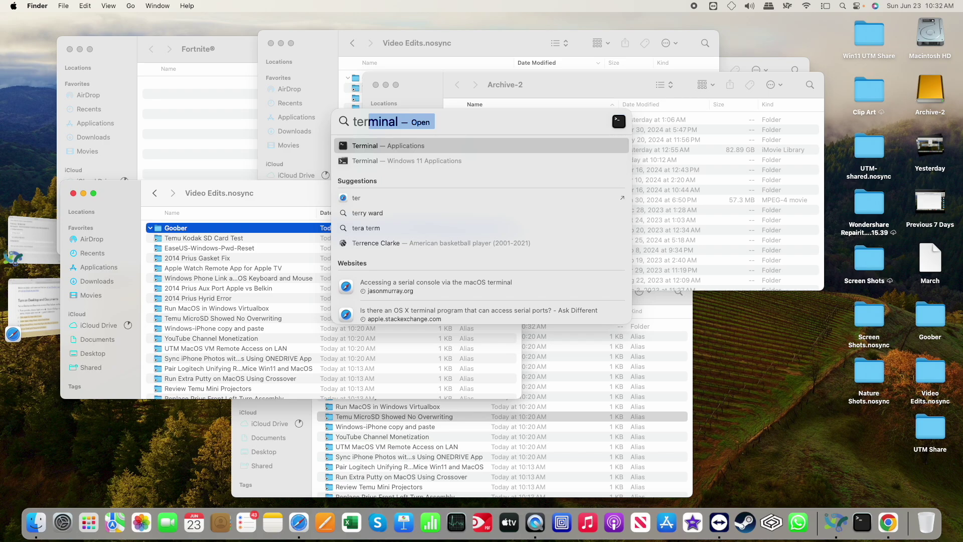
{"action": "key", "text": "Return"}
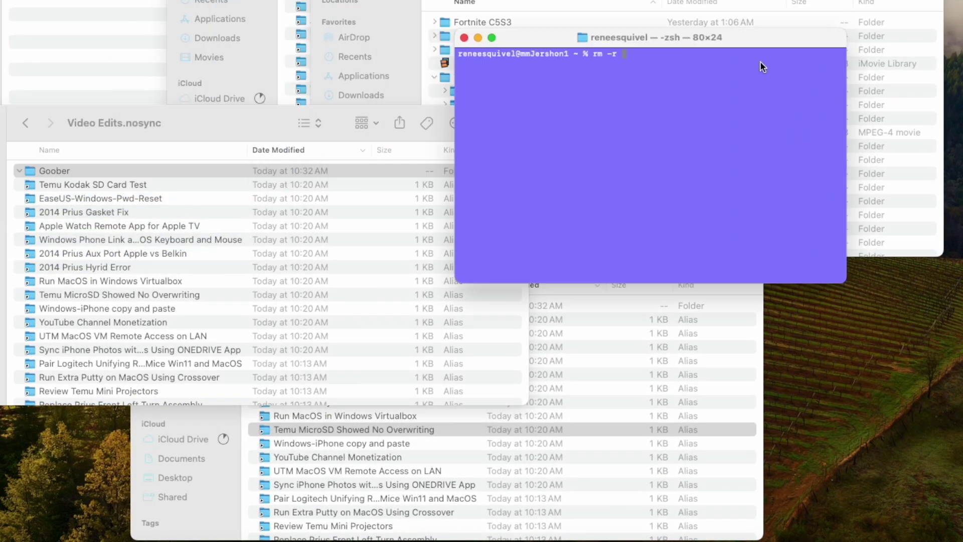
- Drag the Goober folder from Finder into Terminal to complete the rm -r command's path
{"action": "left_click_drag", "start_coordinate": [723, 30], "coordinate": [836, 223]}
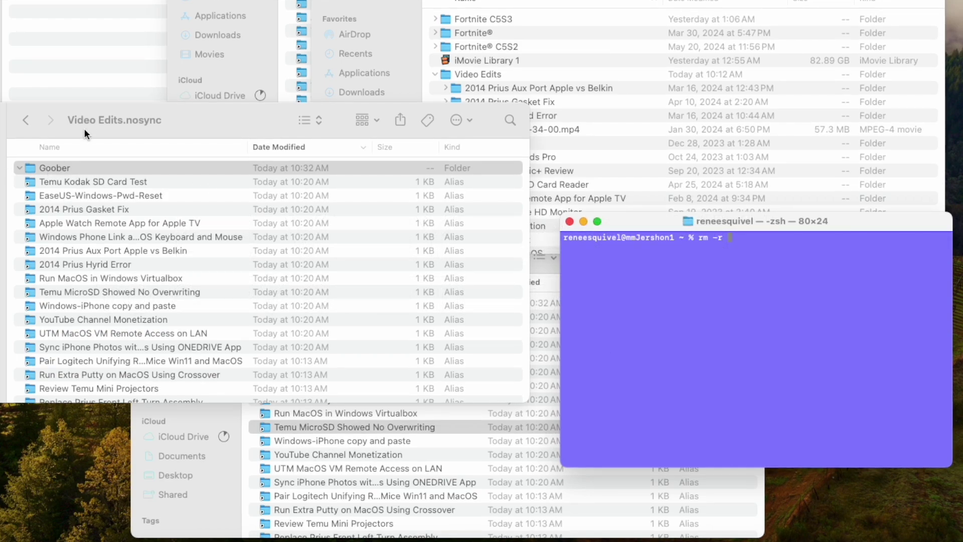
{"action": "left_click", "coordinate": [56, 167]}
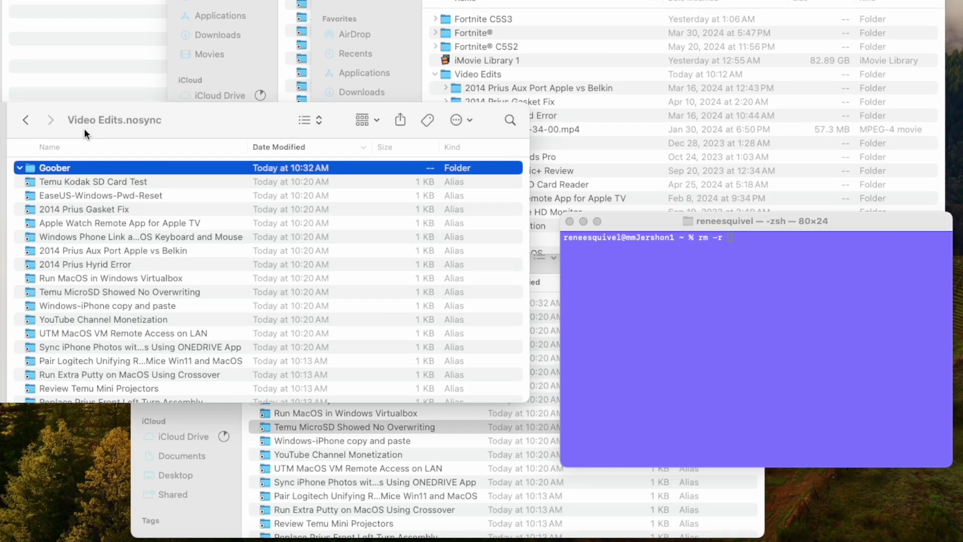
{"action": "left_click", "coordinate": [45, 168]}
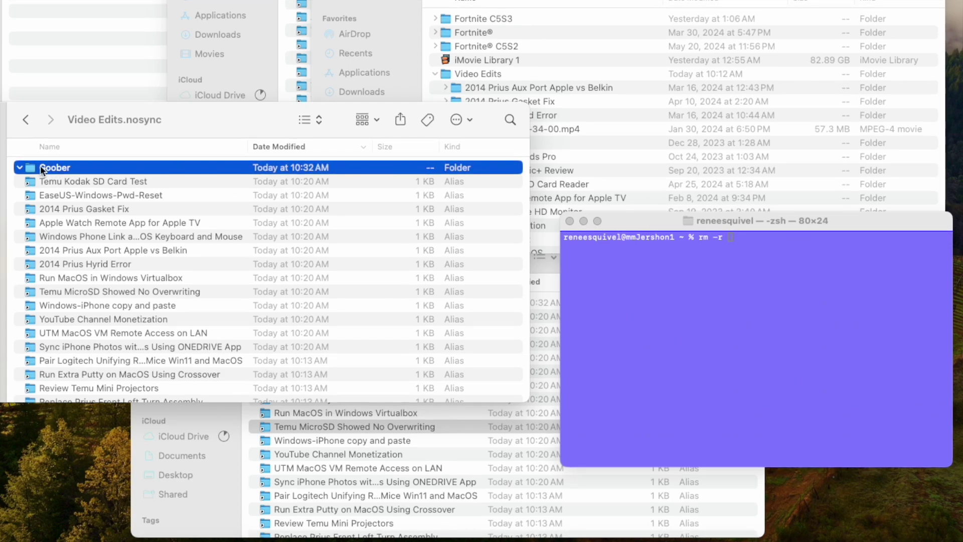
{"action": "key", "text": "Return"}
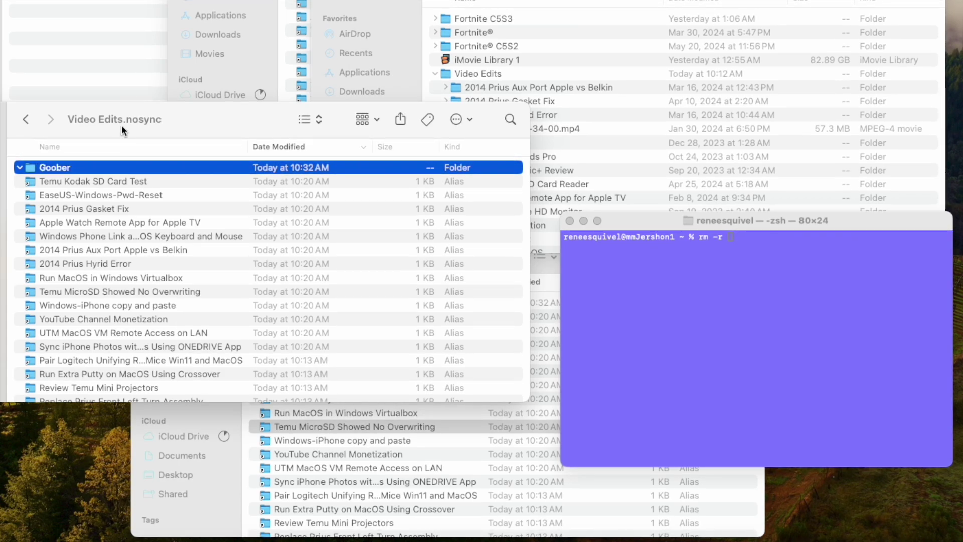
{"action": "left_click_drag", "start_coordinate": [34, 167], "coordinate": [722, 333]}
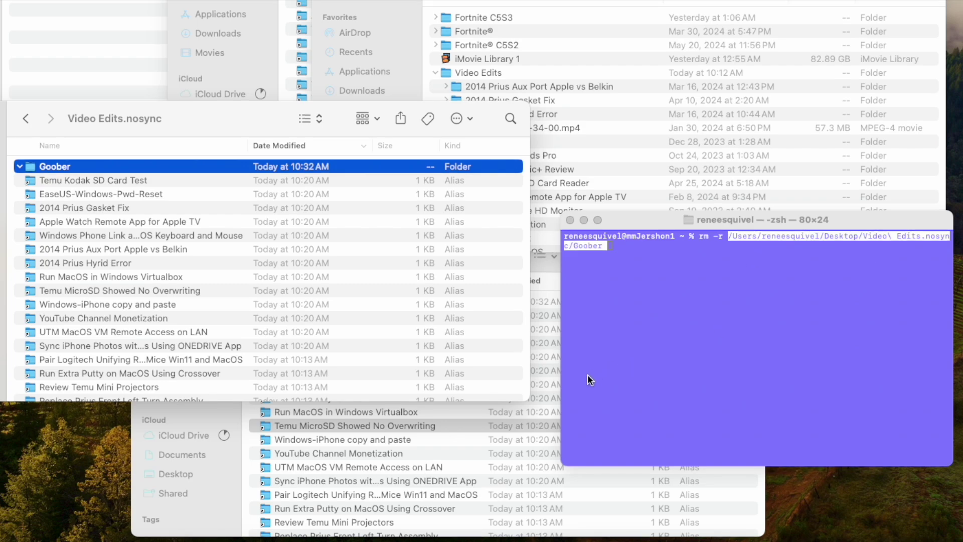
{"action": "key", "text": "Return"}
- Run the rm -r command to delete Goober, then clear the Terminal screen
{"action": "left_click", "coordinate": [603, 365]}
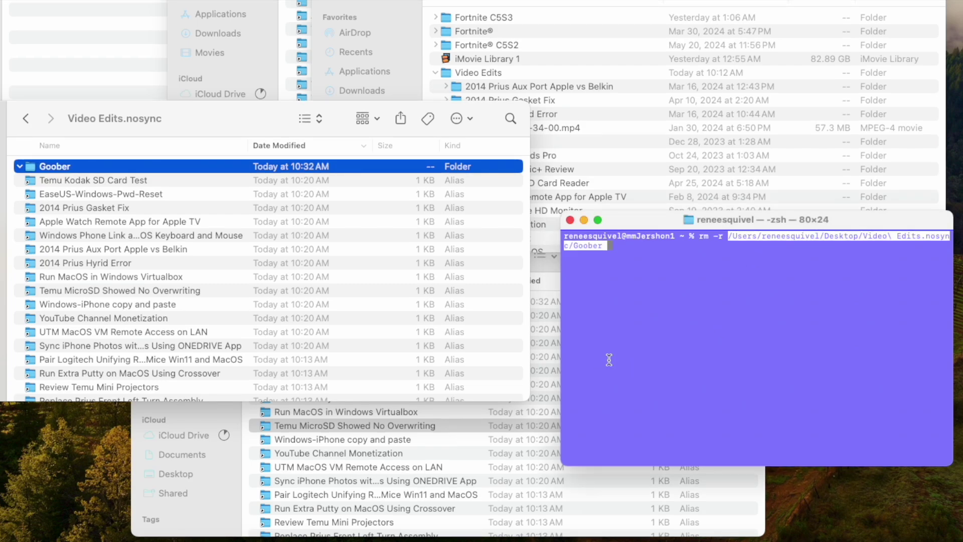
{"action": "key", "text": "Return"}
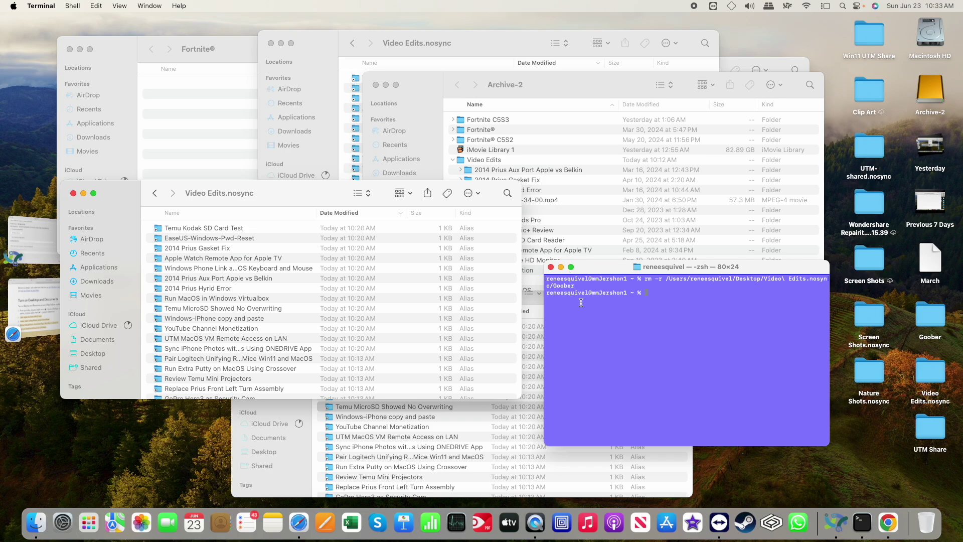
{"action": "type", "text": "clear"}
{"action": "key", "text": "Return"}
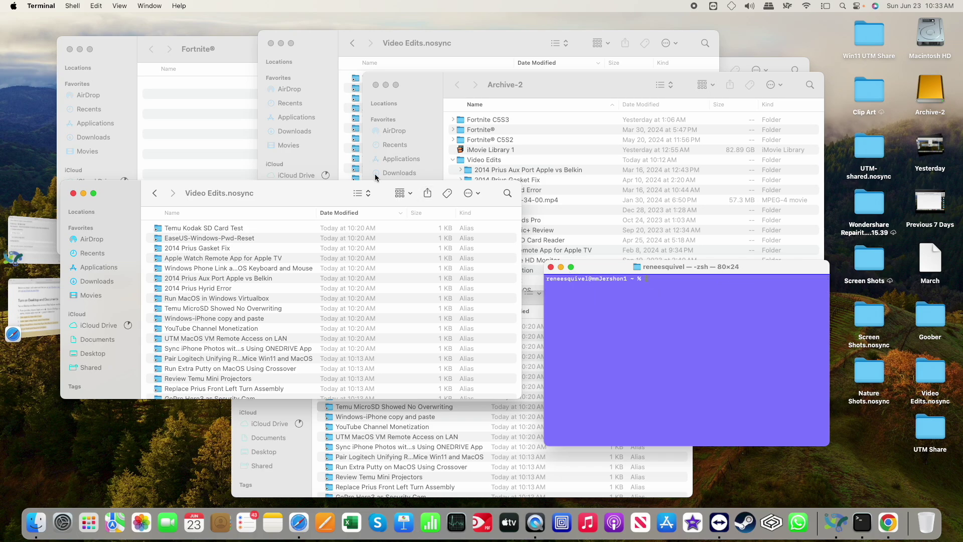
{"action": "left_click", "coordinate": [279, 207]}
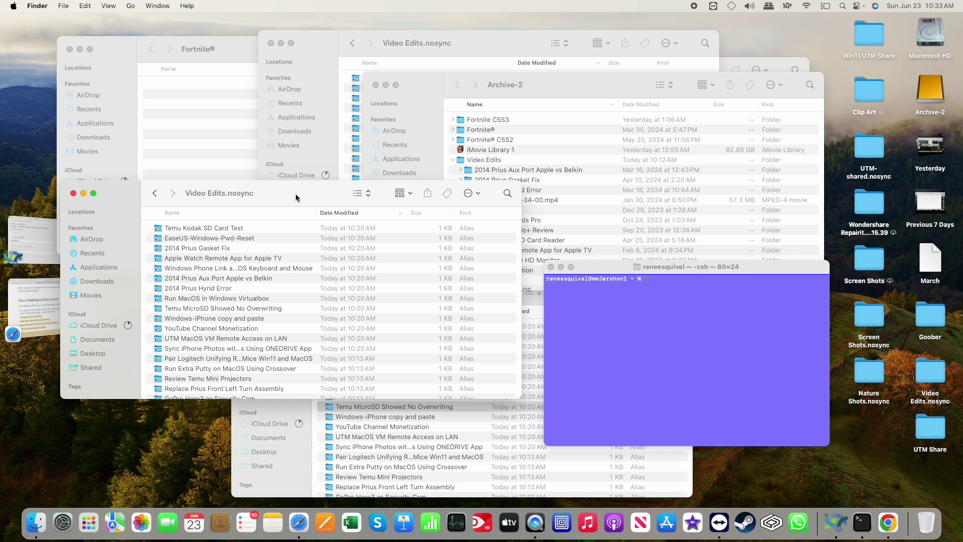
- Close the Video Edits.nosync, Archive-2, Video Edits and Fortnite® Finder windows
{"action": "mouse_move", "coordinate": [228, 201]}
{"action": "left_click", "coordinate": [922, 378]}
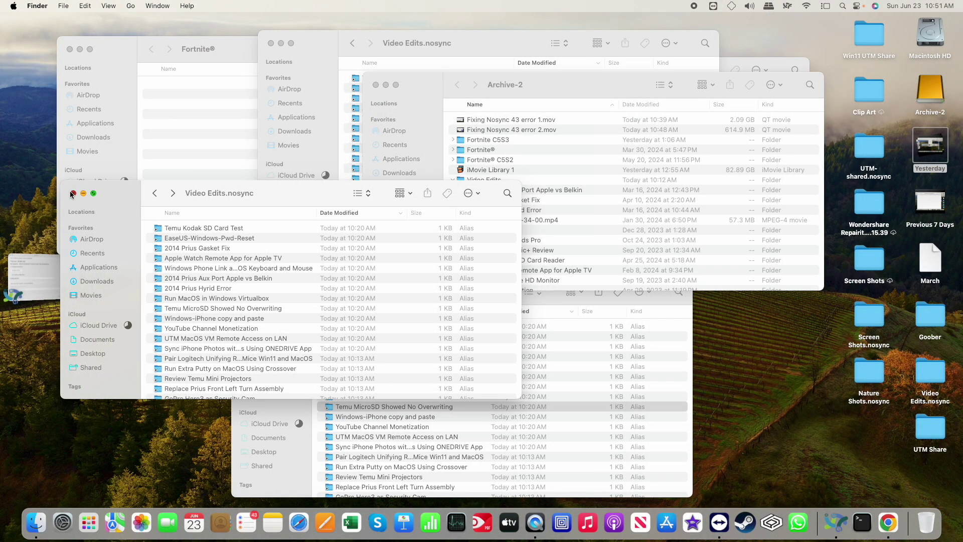
{"action": "left_click", "coordinate": [71, 194]}
{"action": "left_click", "coordinate": [375, 85]}
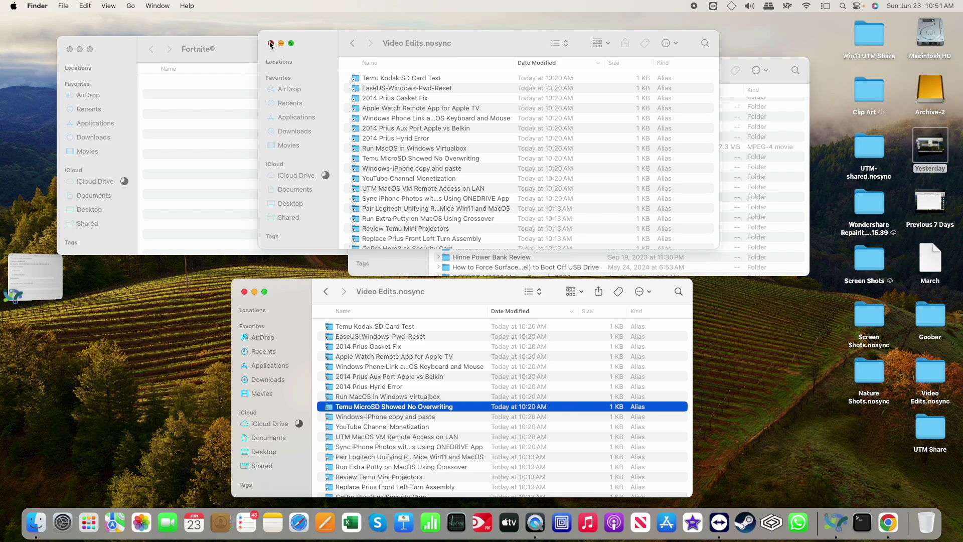
{"action": "left_click", "coordinate": [271, 43]}
{"action": "left_click", "coordinate": [361, 71]}
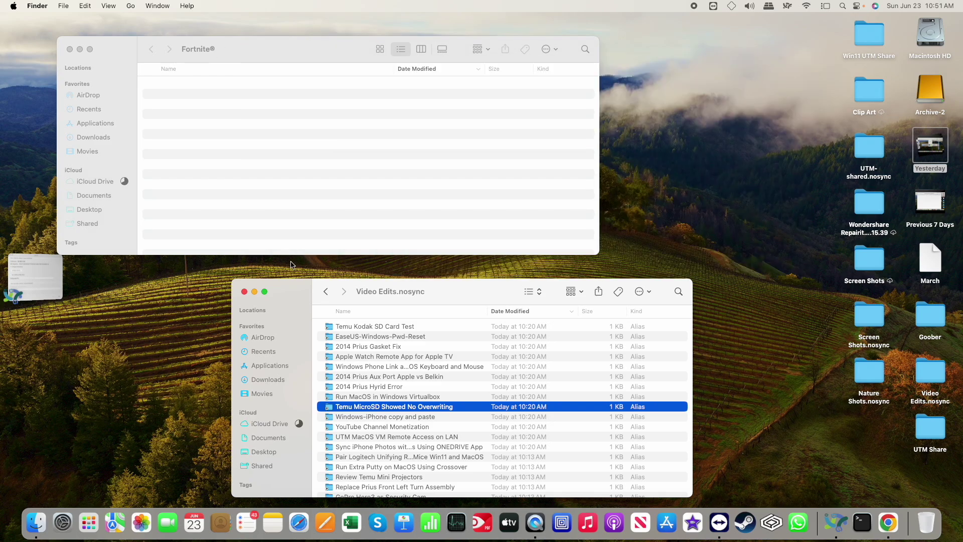
{"action": "left_click", "coordinate": [245, 292]}
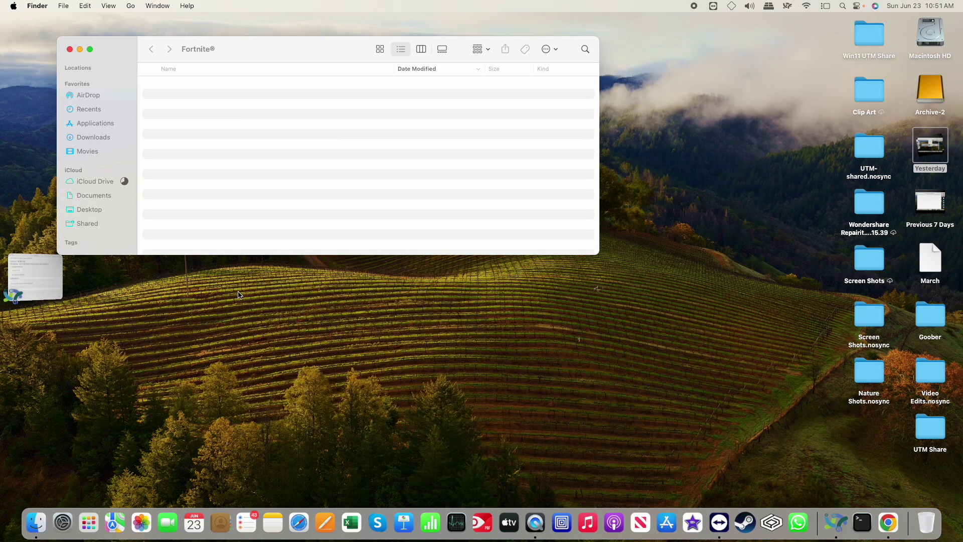
{"action": "left_click", "coordinate": [70, 49]}
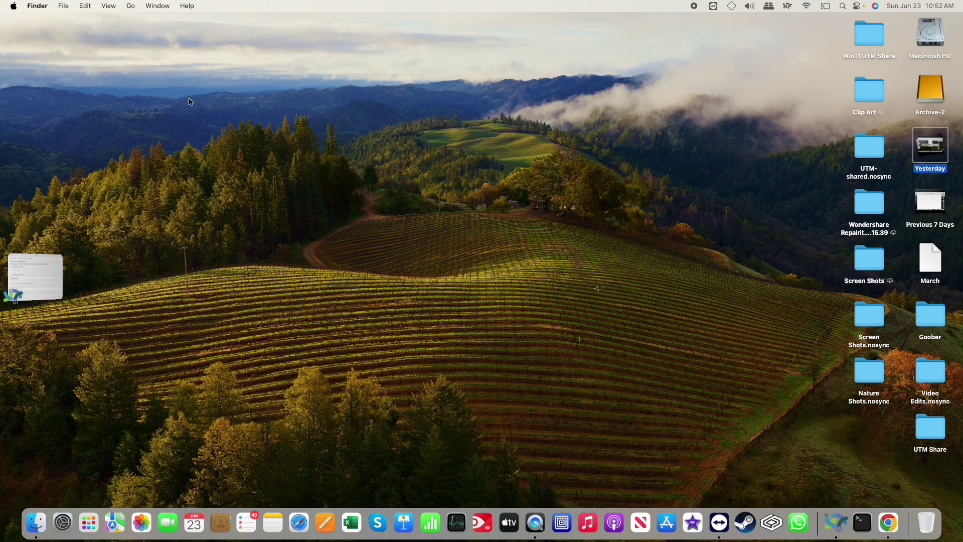
- Open a new Finder window and go to the home folder (~) via Go to Folder
{"action": "left_click", "coordinate": [37, 522]}
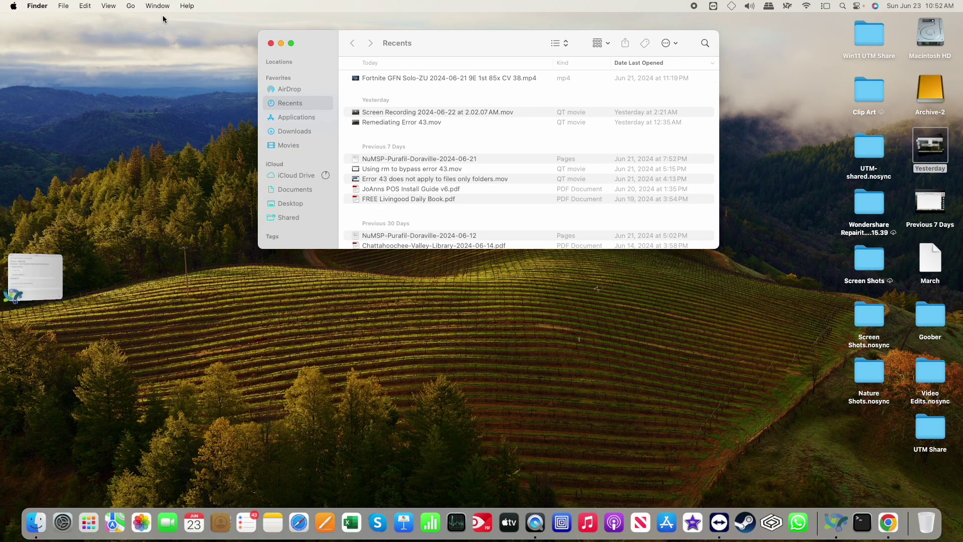
{"action": "left_click", "coordinate": [131, 6]}
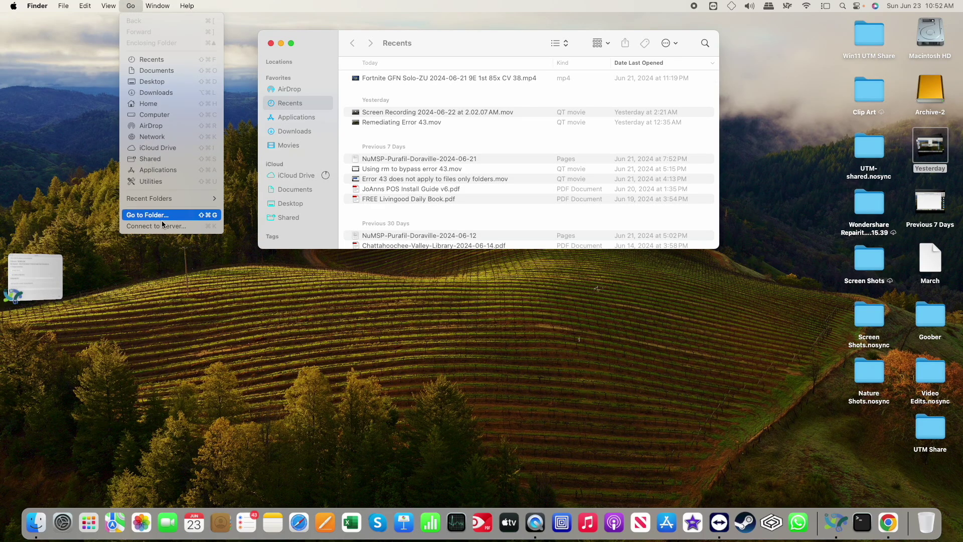
{"action": "mouse_move", "coordinate": [187, 203]}
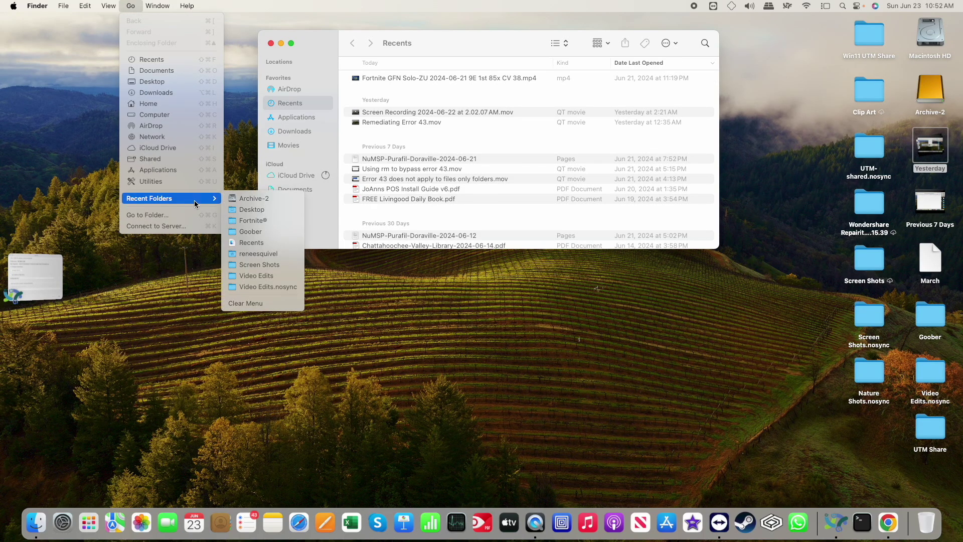
{"action": "left_click", "coordinate": [181, 215]}
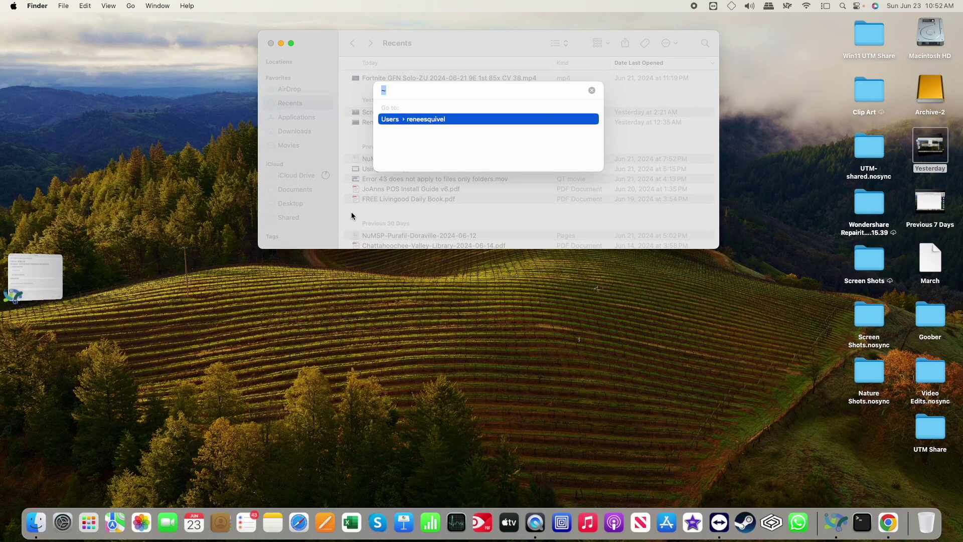
{"action": "key", "text": "Right"}
{"action": "key", "text": "Return"}
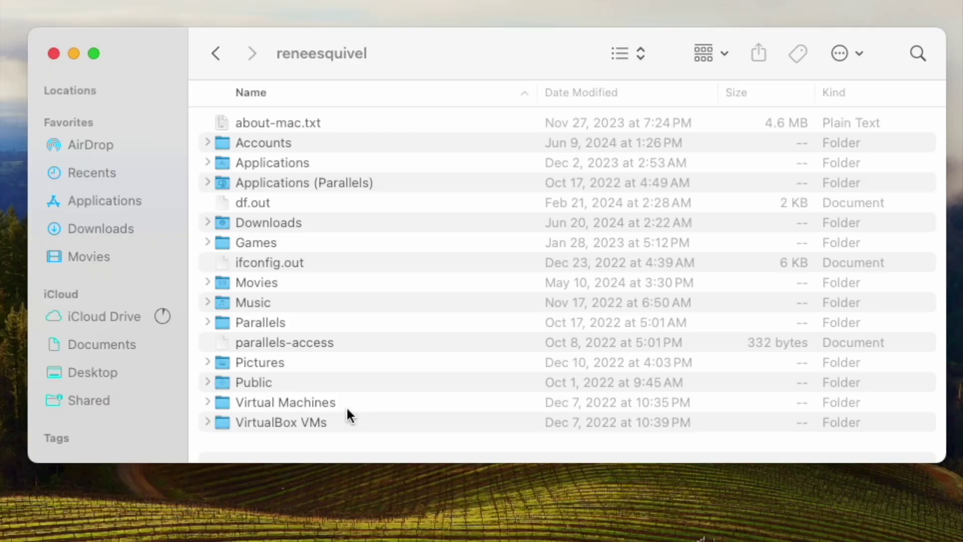
- Create a folder named NoSync-Content in the home folder
{"action": "key", "text": "super+shift+n"}
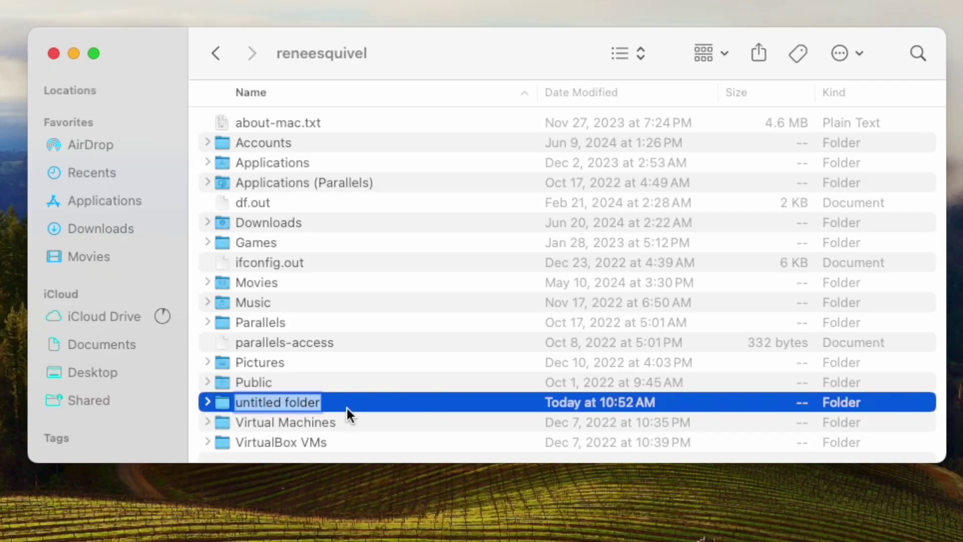
{"action": "type", "text": "NoSync"}
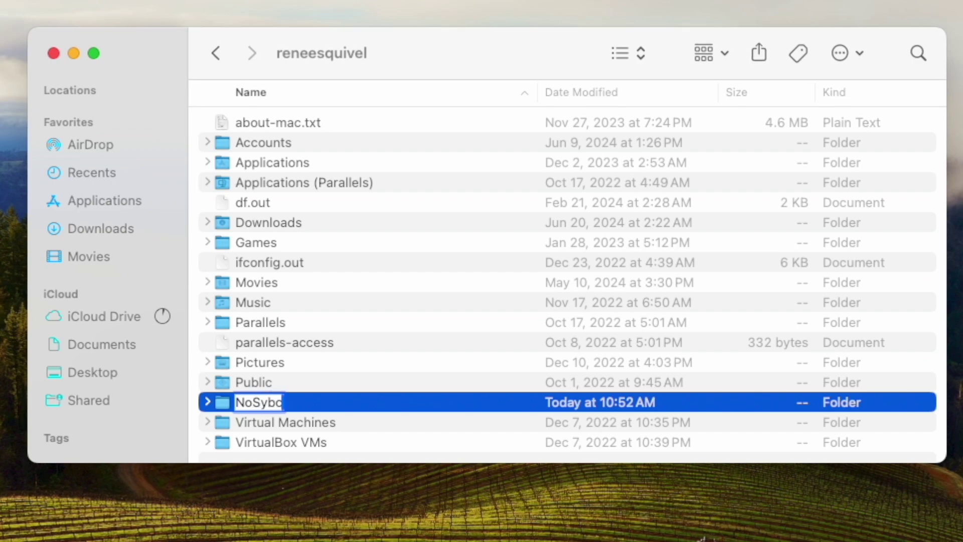
{"action": "key", "text": "BackSpace"}
{"action": "key", "text": "BackSpace"}
{"action": "type", "text": "nc-Contr"}
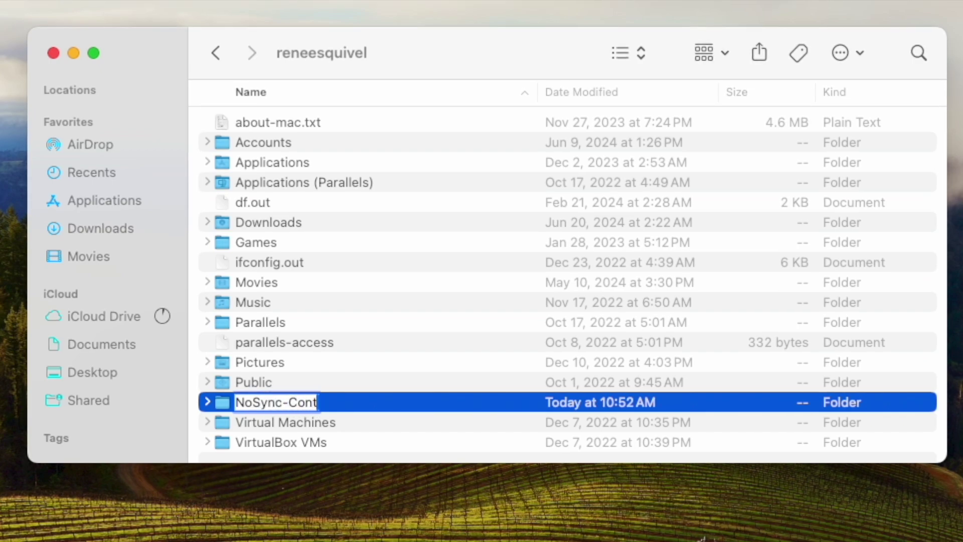
{"action": "key", "text": "BackSpace"}
{"action": "type", "text": "ent"}
{"action": "key", "text": "Return"}
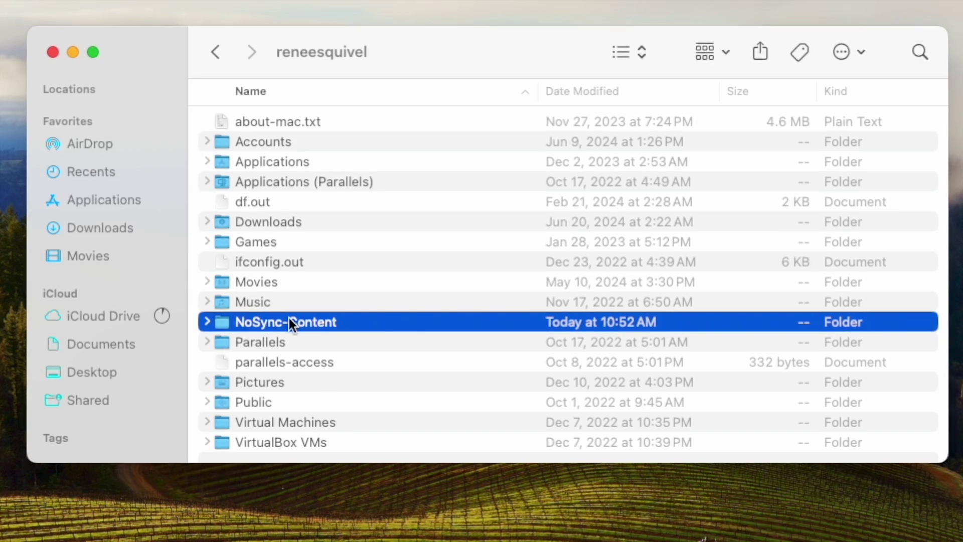
- Inside NoSync-Content, create a folder named Video Edits
{"action": "double_click", "coordinate": [231, 322]}
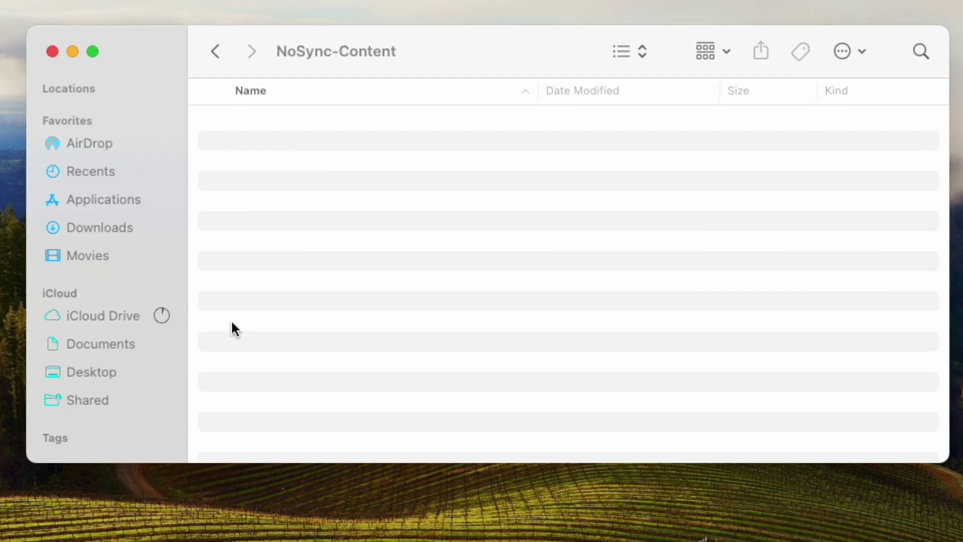
{"action": "key", "text": "super+shift+n"}
{"action": "type", "text": "Video Ed"}
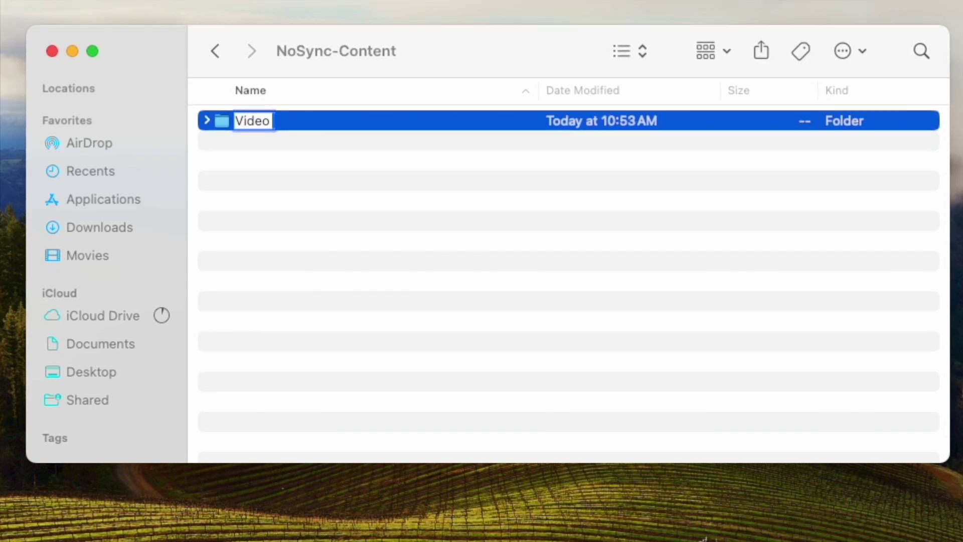
{"action": "type", "text": "its"}
{"action": "key", "text": "Return"}
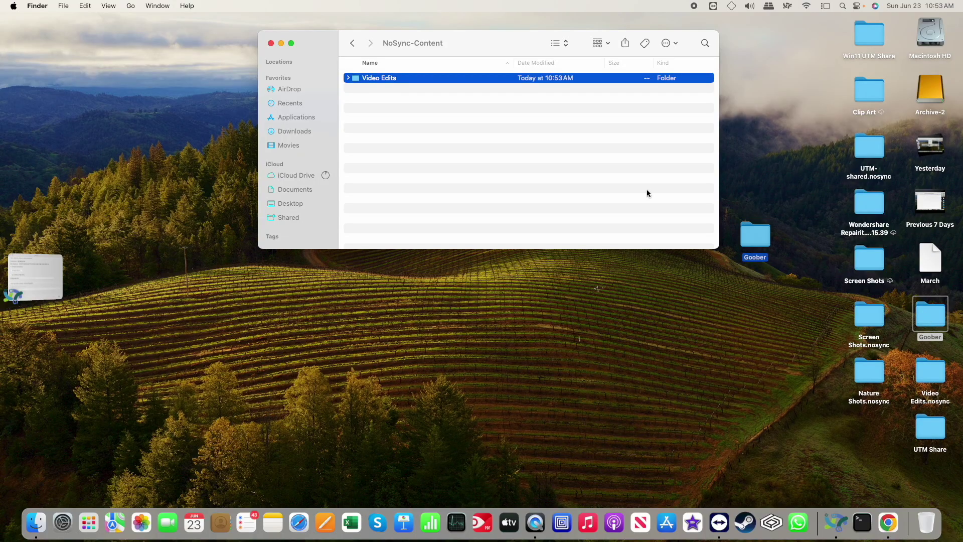
- Drop the desktop Goober folder into Video Edits, confirming the move out of iCloud Drive
{"action": "left_click_drag", "start_coordinate": [804, 342], "coordinate": [254, 123]}
{"action": "left_click_drag", "start_coordinate": [371, 79], "coordinate": [371, 80]}
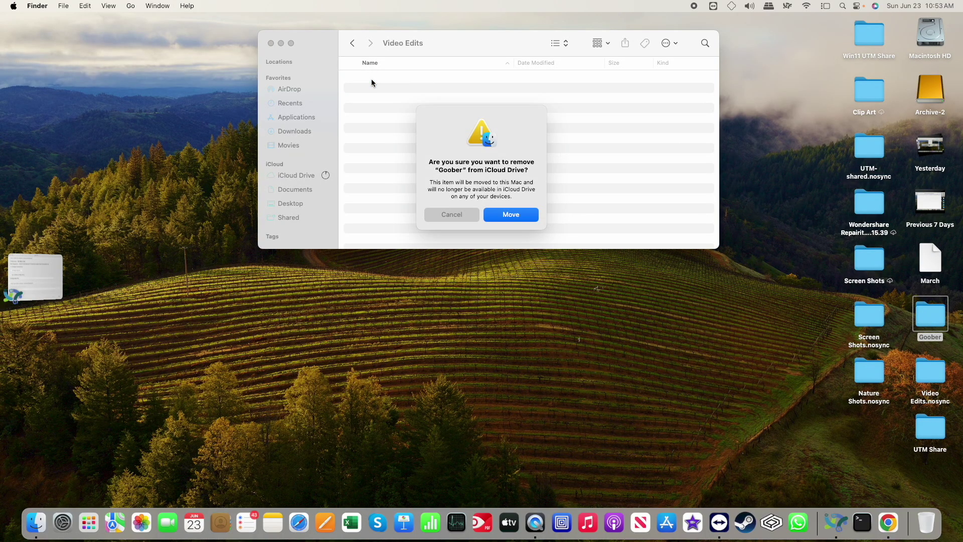
{"action": "left_click", "coordinate": [523, 216]}
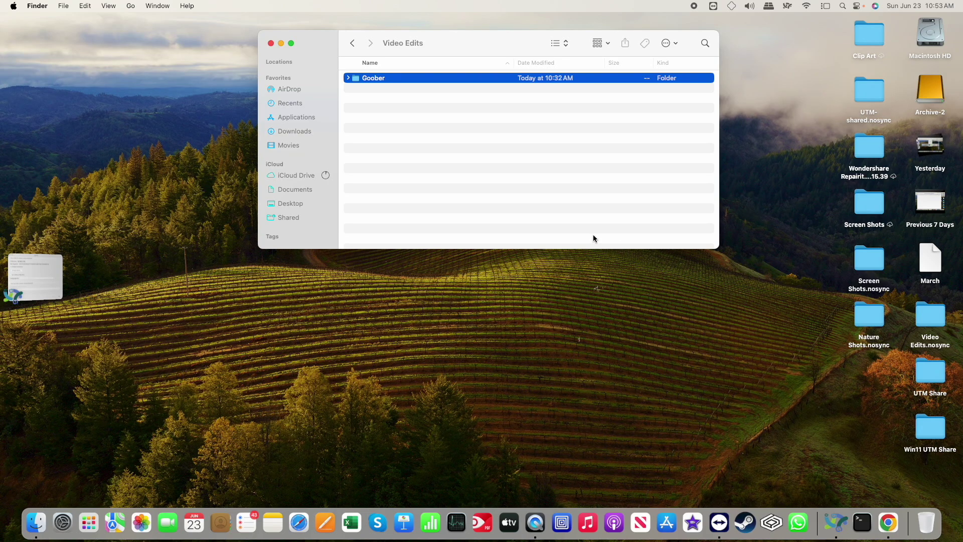
{"action": "left_click", "coordinate": [353, 43]}
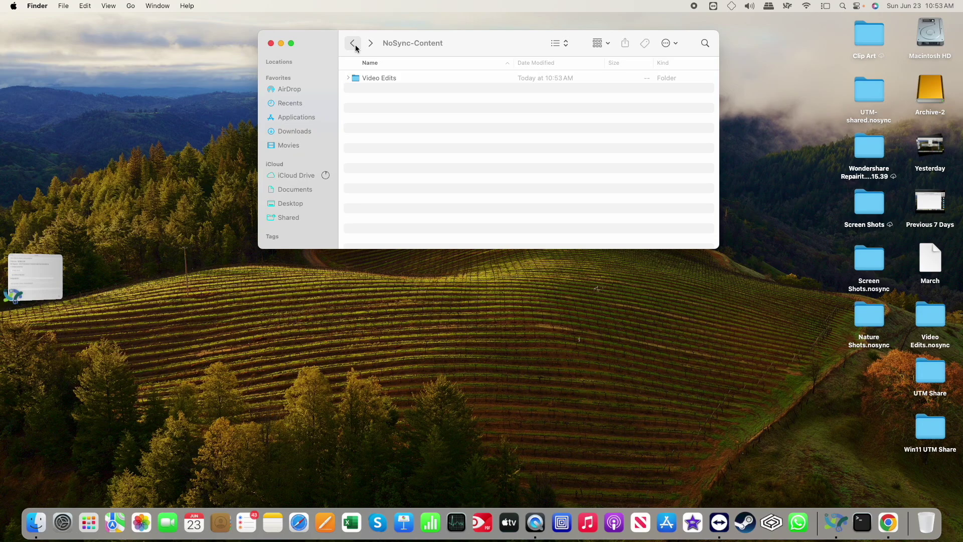
- Make an alias of the NoSync-Content folder in the home folder
{"action": "left_click", "coordinate": [353, 44]}
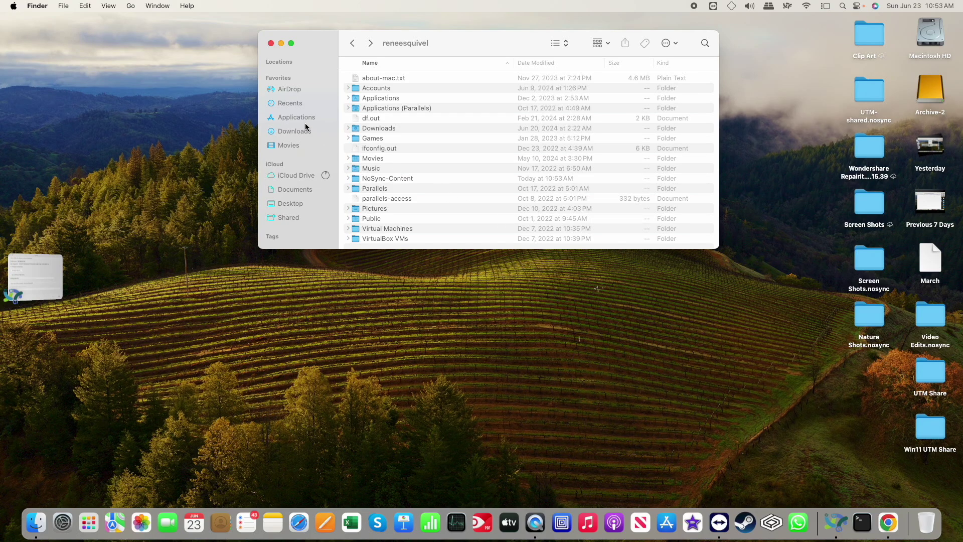
{"action": "left_click", "coordinate": [386, 180]}
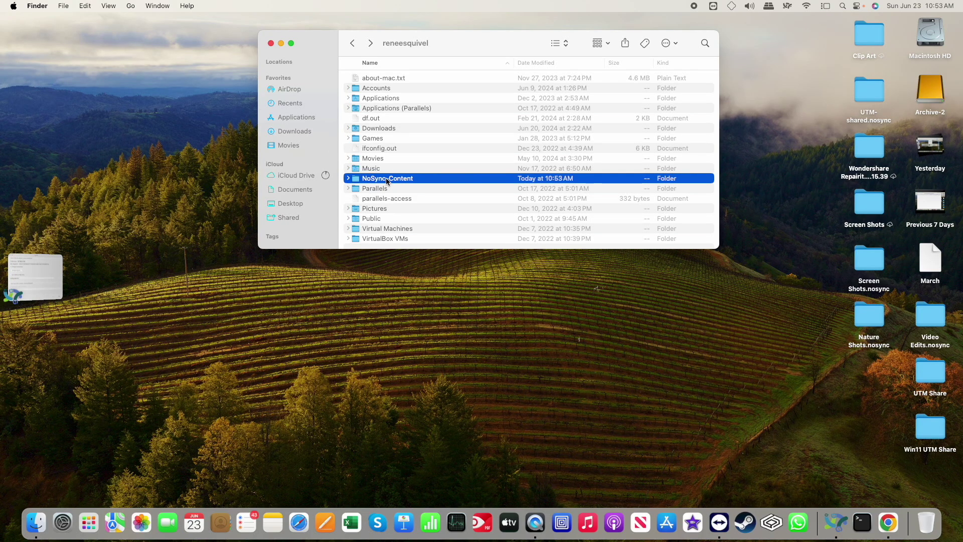
{"action": "right_click", "coordinate": [386, 179]}
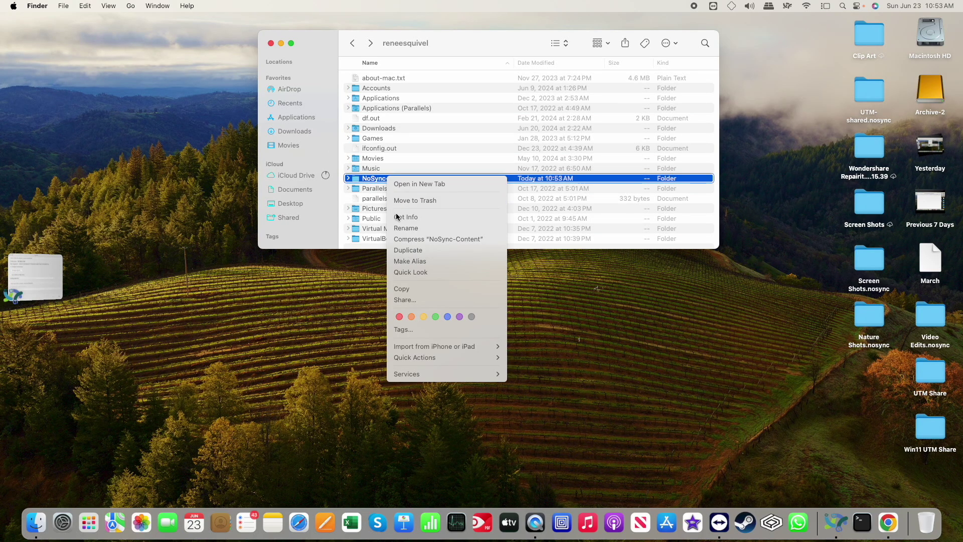
{"action": "left_click", "coordinate": [401, 261]}
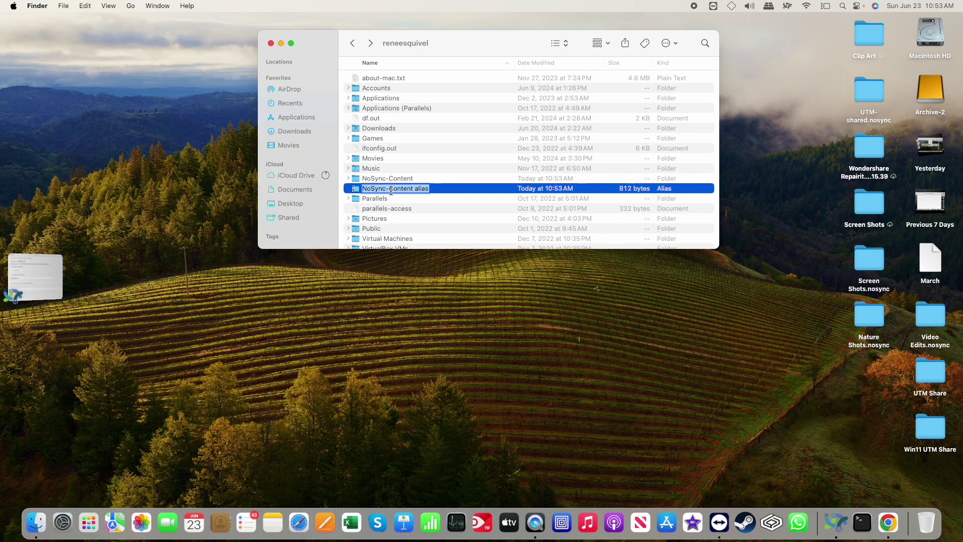
{"action": "left_click", "coordinate": [446, 192]}
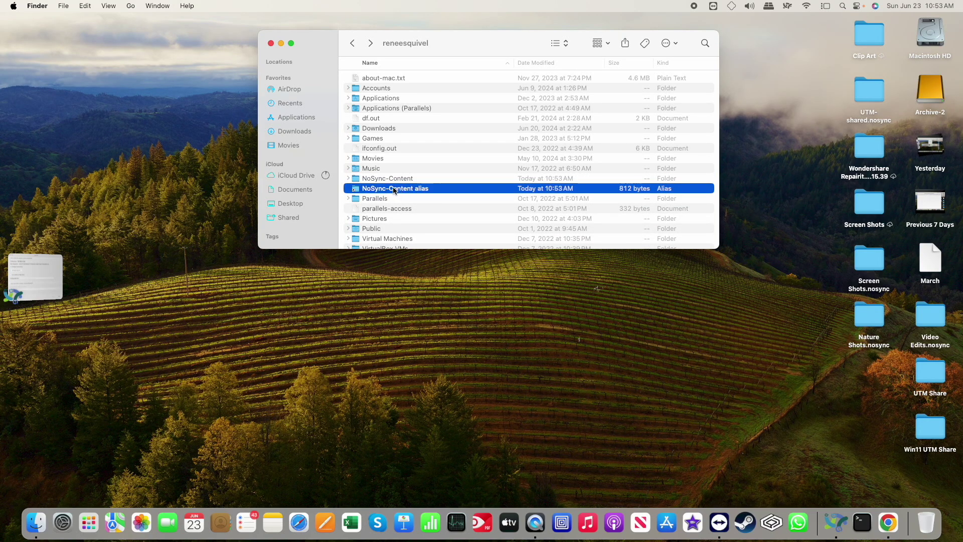
- Put the alias on the desktop and rename it to NoSync-Content, dropping 'alias'
{"action": "left_click_drag", "start_coordinate": [394, 191], "coordinate": [932, 329]}
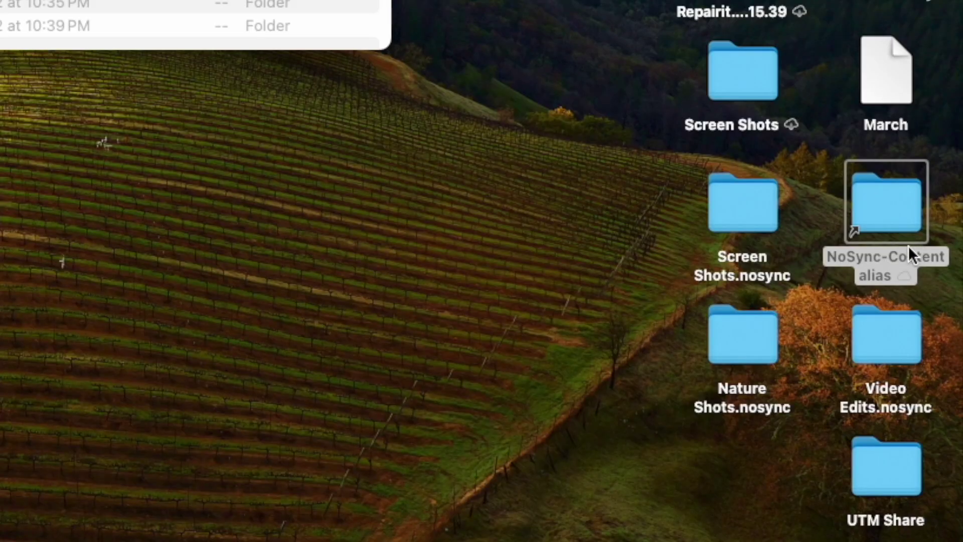
{"action": "left_click", "coordinate": [908, 246]}
{"action": "left_click", "coordinate": [887, 275]}
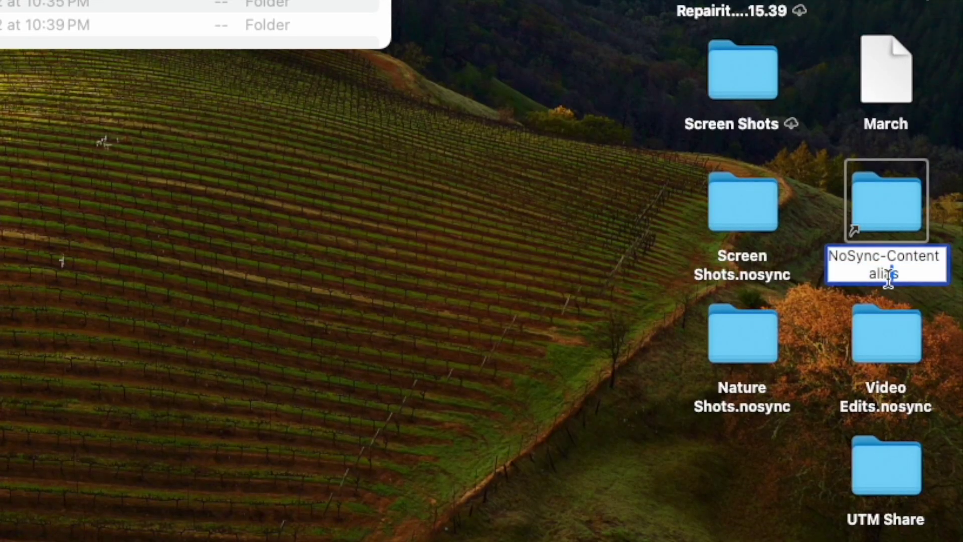
{"action": "double_click", "coordinate": [887, 274]}
{"action": "key", "text": "BackSpace"}
{"action": "key", "text": "BackSpace"}
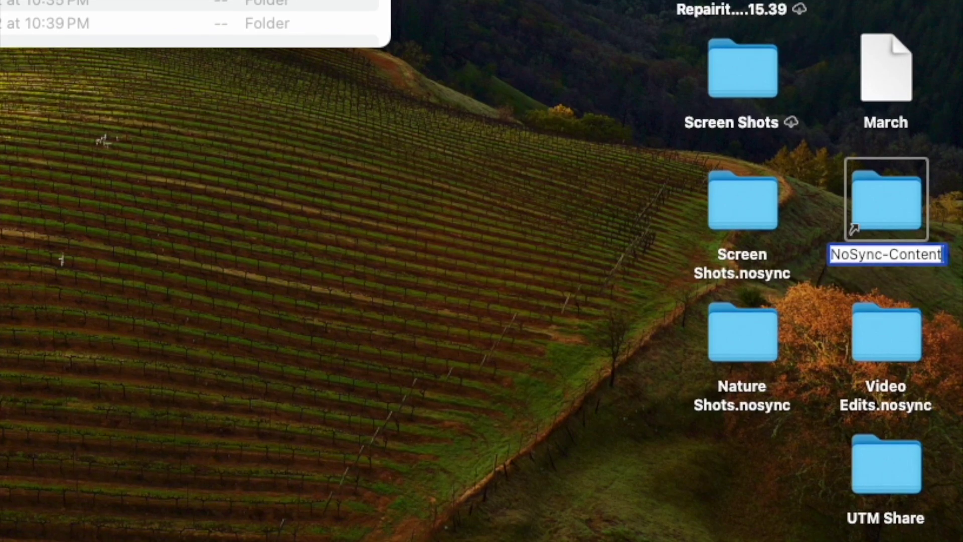
{"action": "key", "text": "Return"}
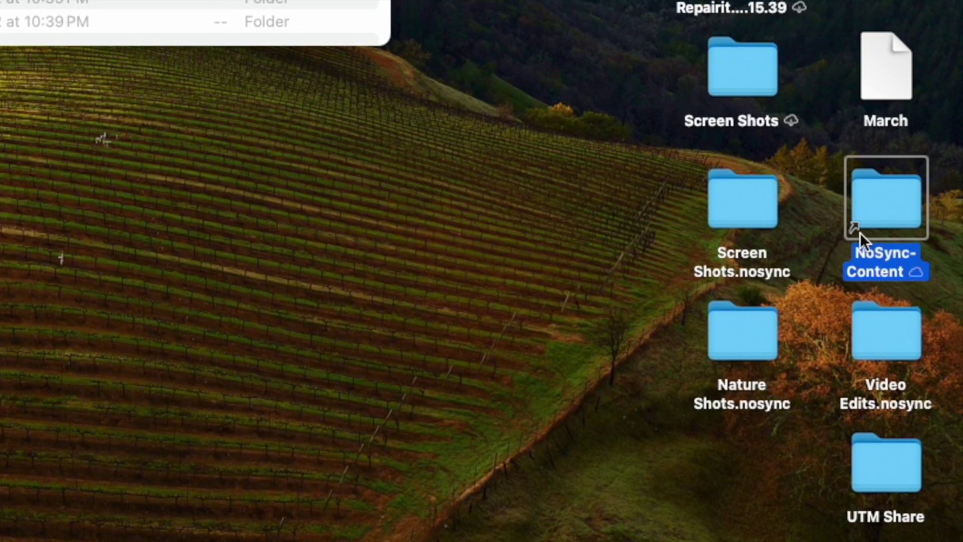
{"action": "key", "text": "Return"}
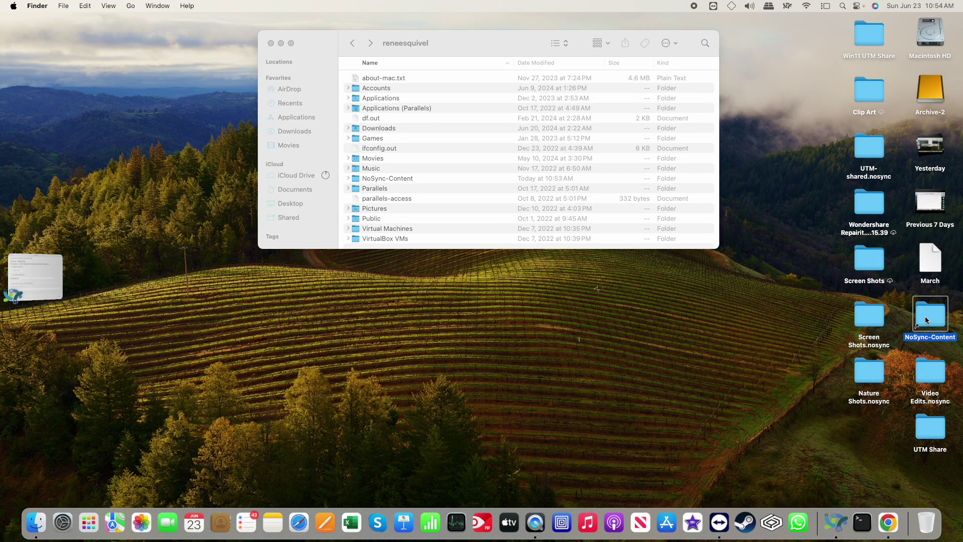
- Check the desktop alias's Info, then open NoSync-Content through the alias
{"action": "key", "text": "super+i"}
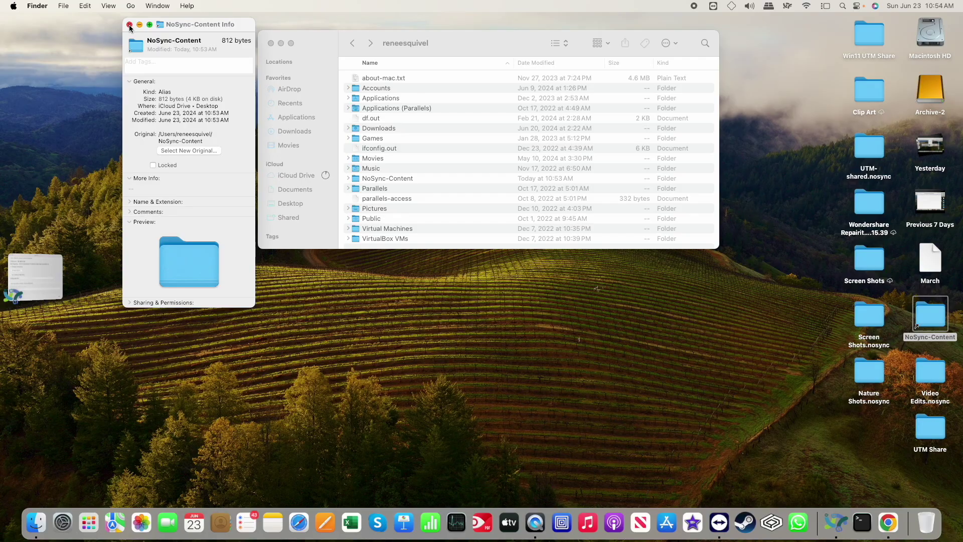
{"action": "key", "text": "super+w"}
{"action": "double_click", "coordinate": [932, 321]}
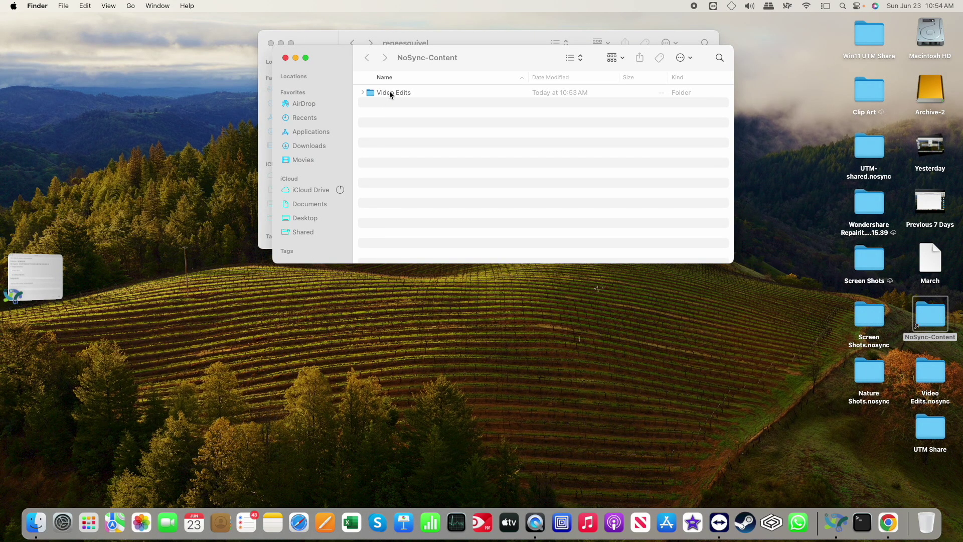
- Confirm Goober sits inside Video Edits, then open the Archive-2 drive
{"action": "double_click", "coordinate": [389, 93]}
{"action": "double_click", "coordinate": [388, 93]}
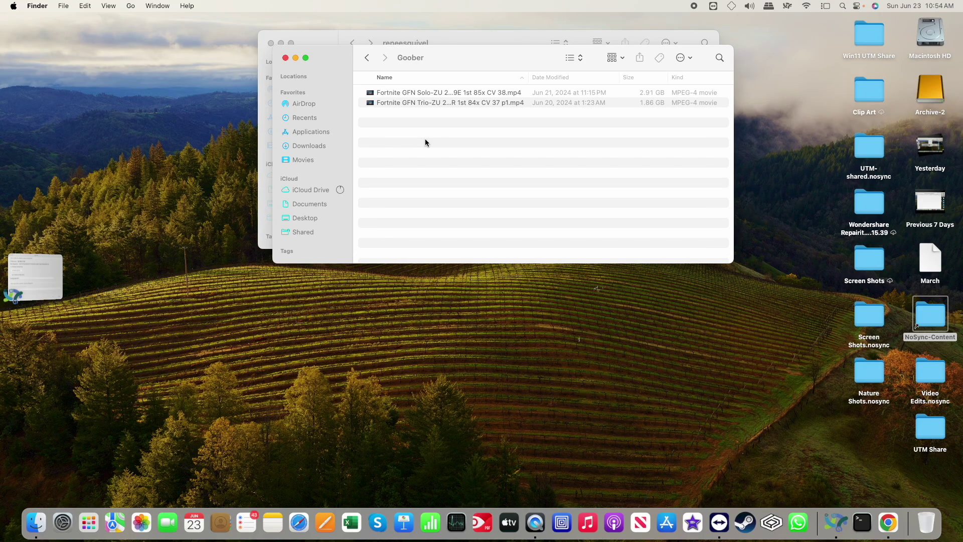
{"action": "left_click", "coordinate": [366, 60]}
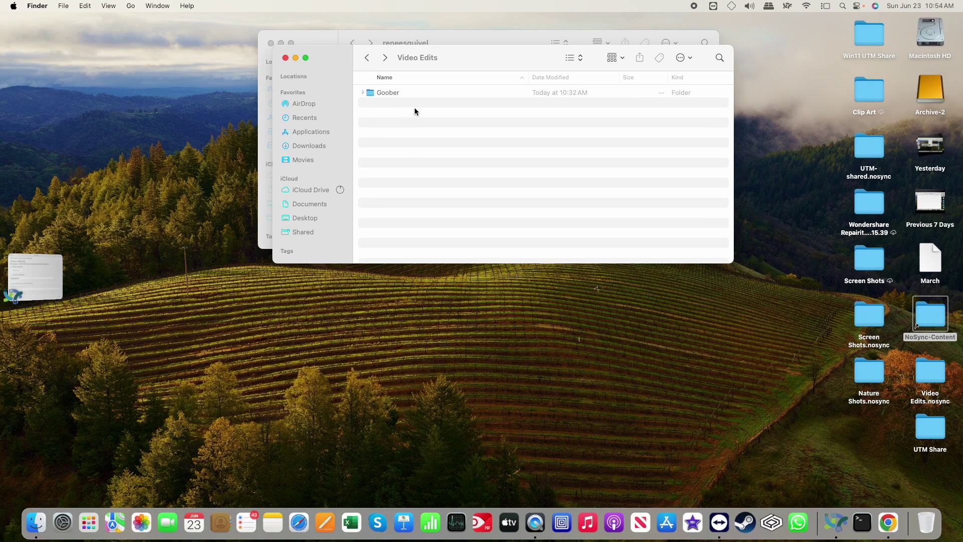
{"action": "double_click", "coordinate": [927, 91]}
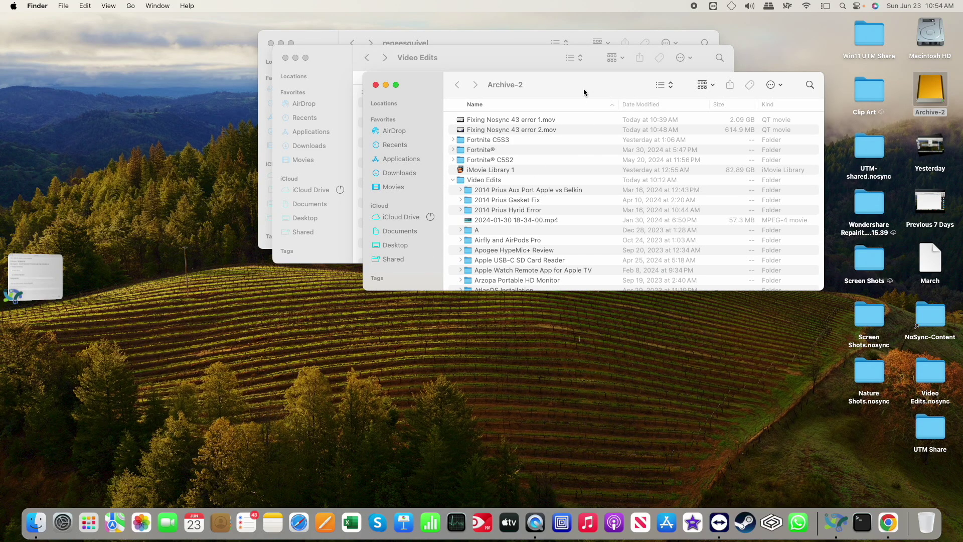
- Position Archive-2 below, collapse its Video Edits, and copy Goober onto Archive-2
{"action": "left_click_drag", "start_coordinate": [583, 88], "coordinate": [492, 287]}
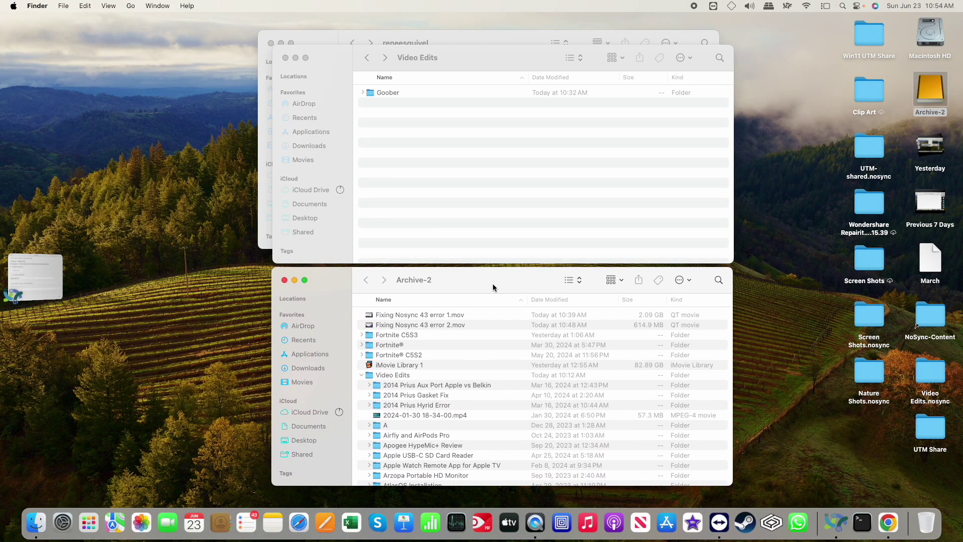
{"action": "left_click", "coordinate": [362, 375]}
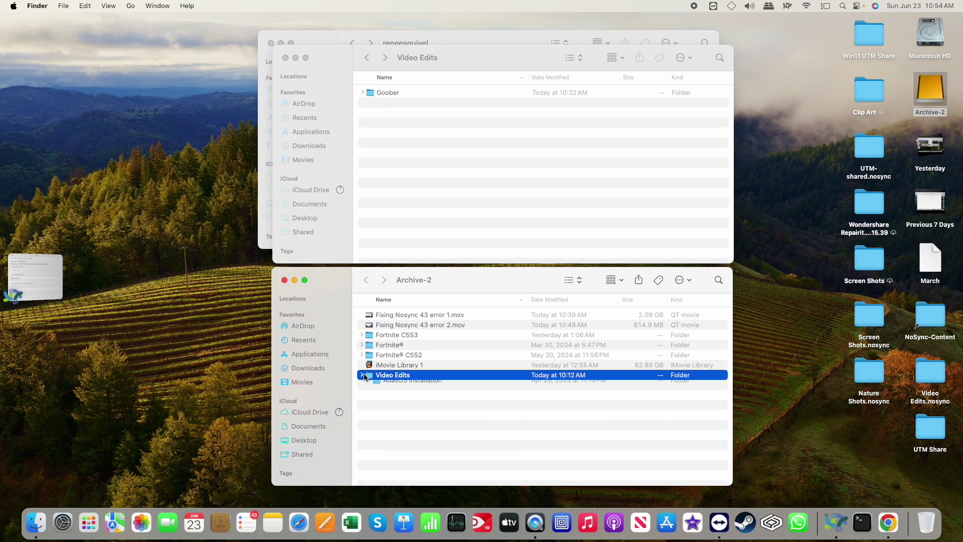
{"action": "left_click", "coordinate": [381, 92]}
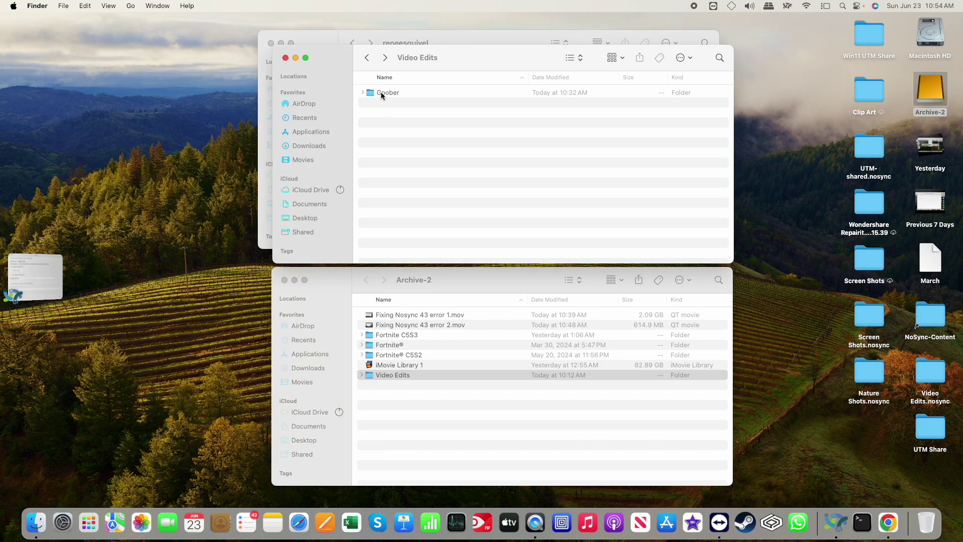
{"action": "left_click_drag", "start_coordinate": [381, 92], "coordinate": [414, 374]}
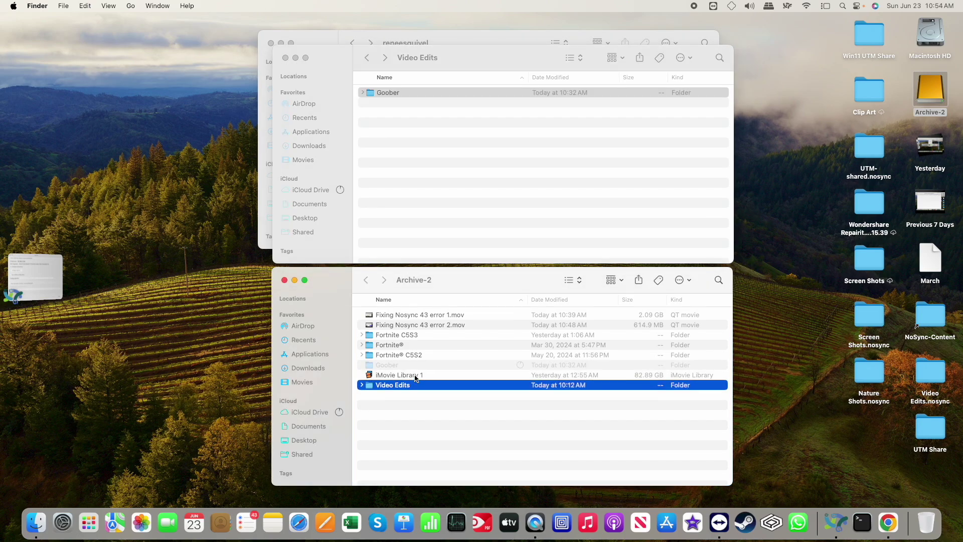